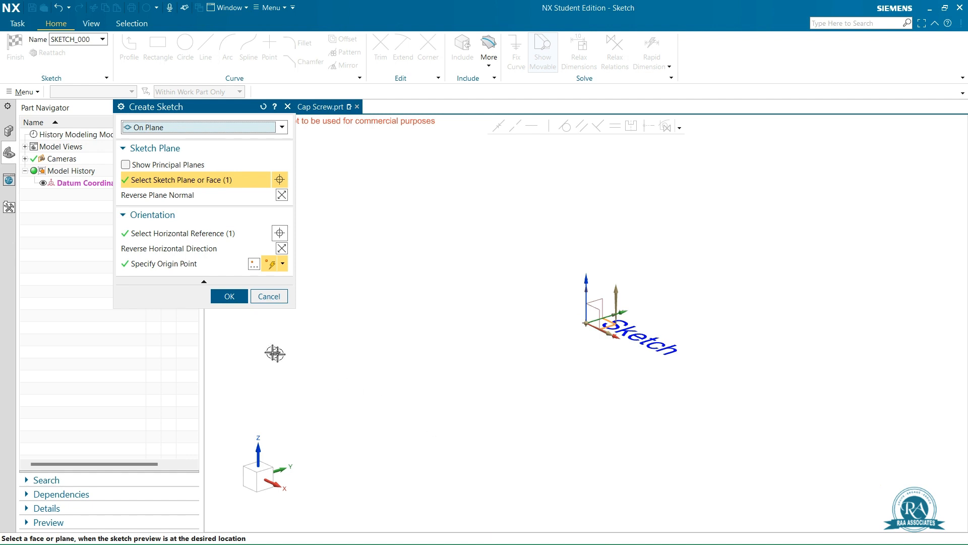
- Create a sketch on the XY plane and draw a six-sided polygon centred on the origin, inscribed radius 4 mm, rotation 0°
click(228, 296)
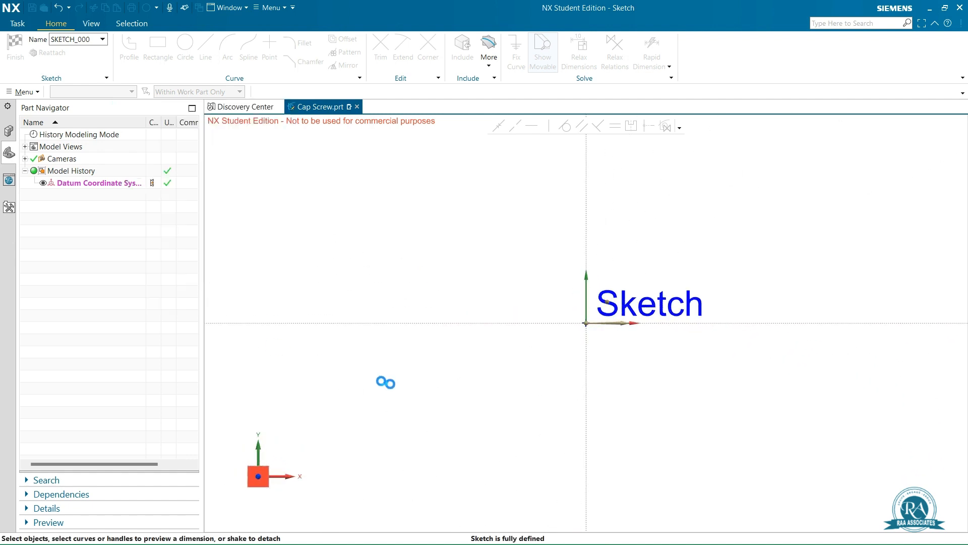
click(841, 24)
text(poly)
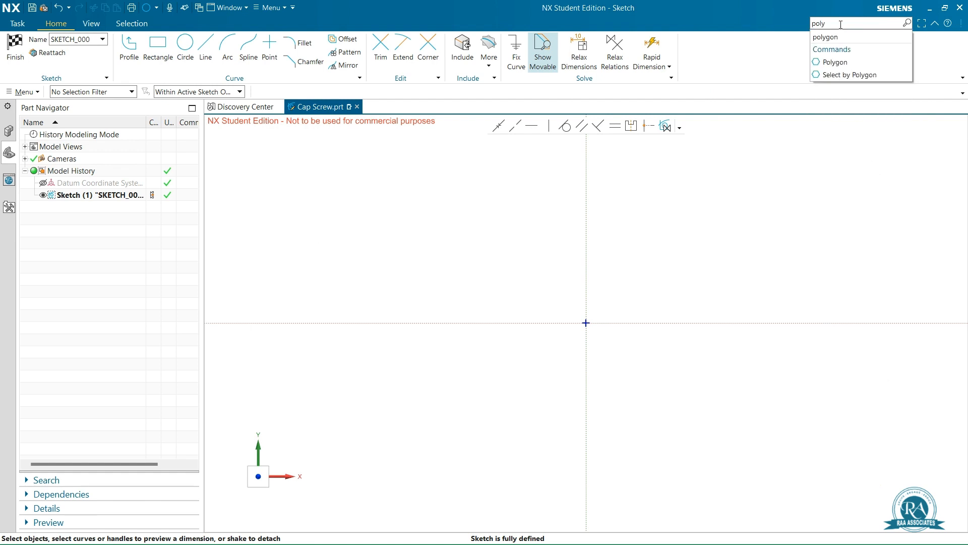
click(836, 61)
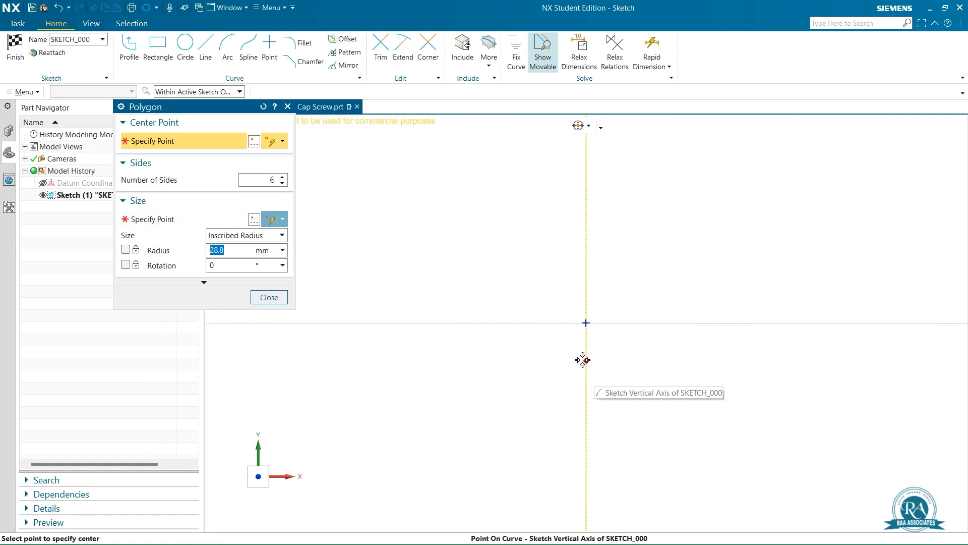
click(586, 323)
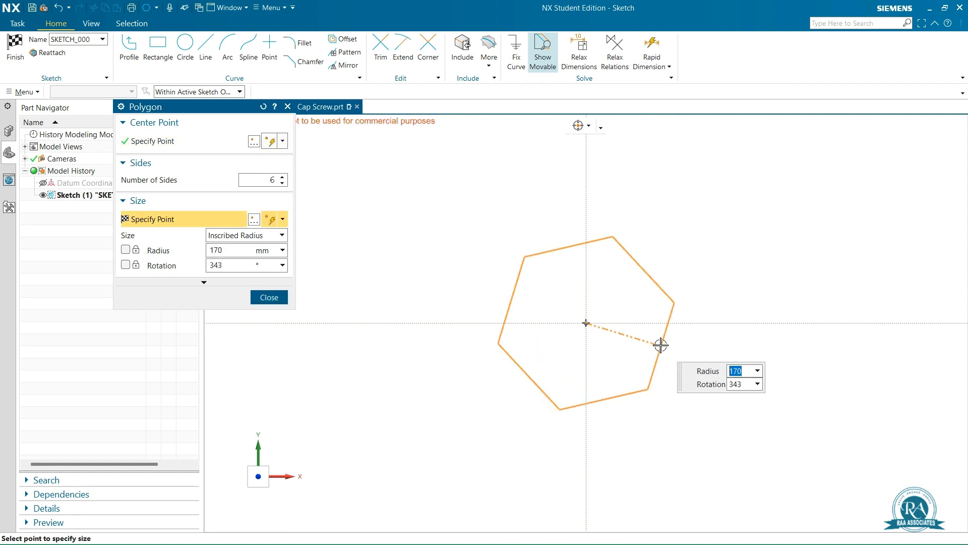
text(4)
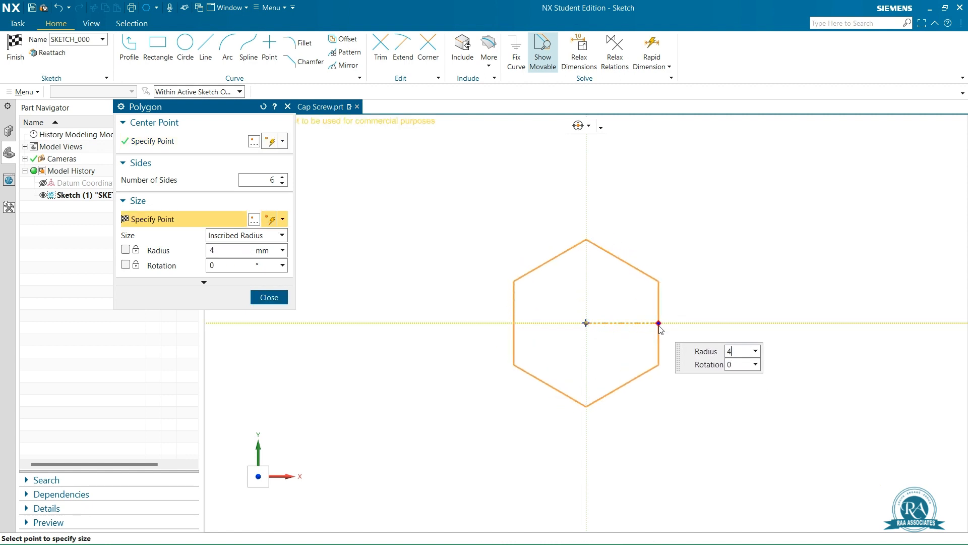
key(Tab)
key(Return)
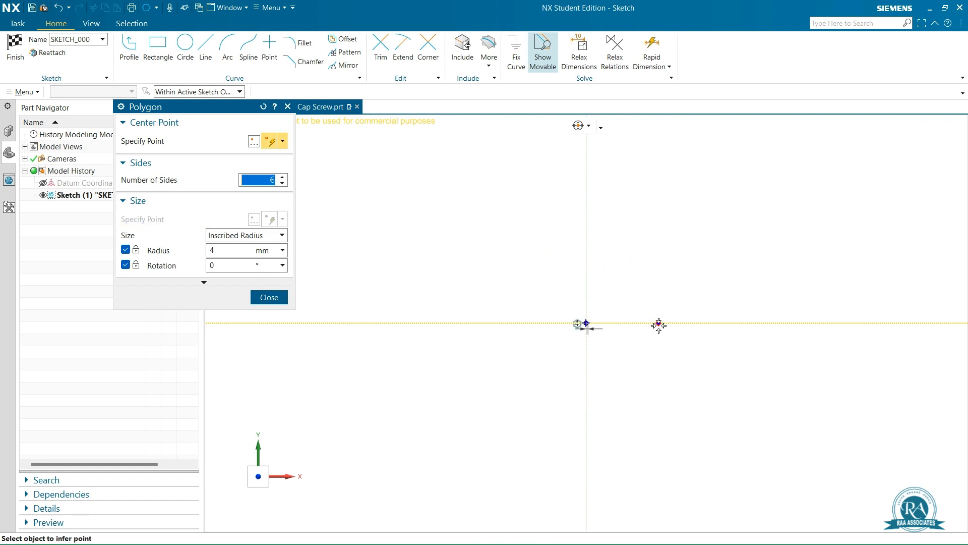
click(268, 297)
- Decrease the sketch text size by three increments and reposition the radius dimension just beside the hexagon
scroll(600, 324, up, 5)
scroll(600, 324, up, 2)
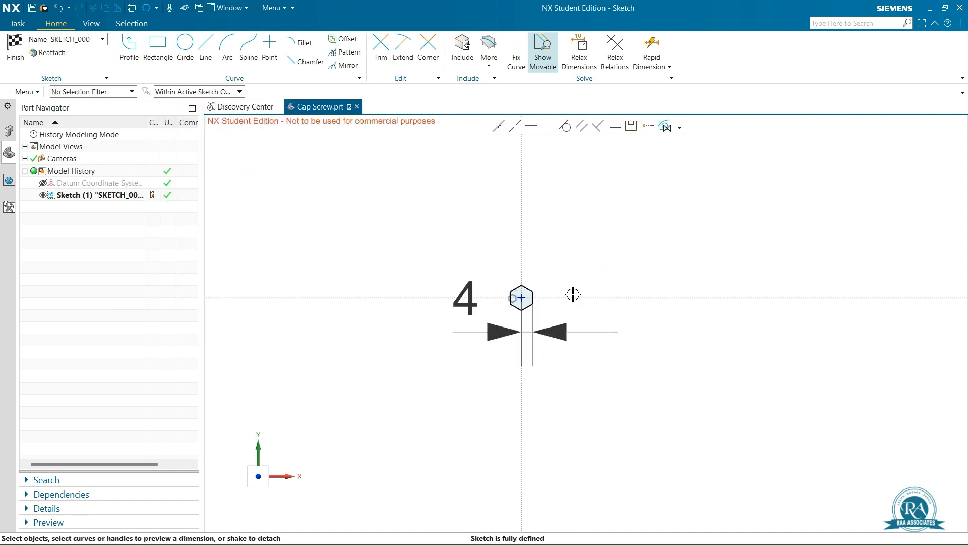
click(87, 24)
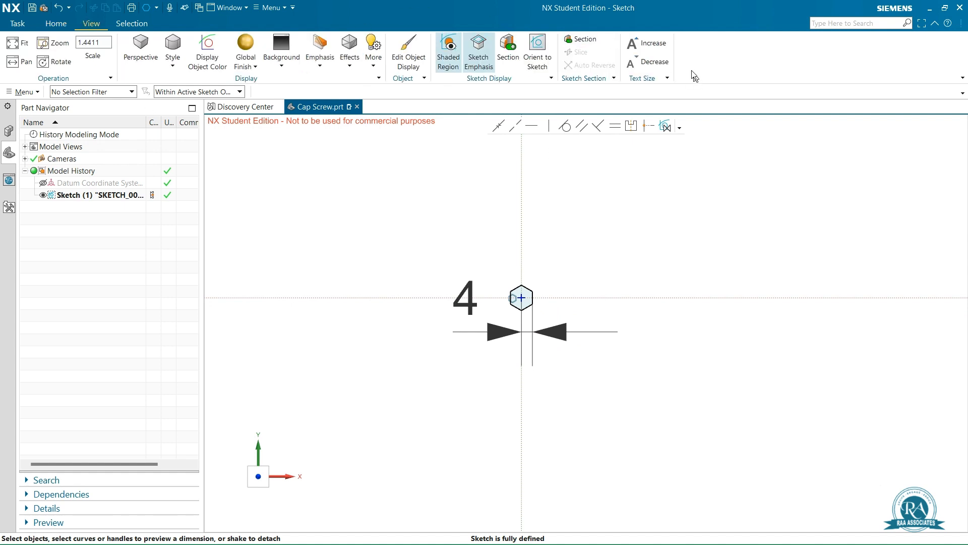
click(654, 61)
click(654, 62)
click(654, 61)
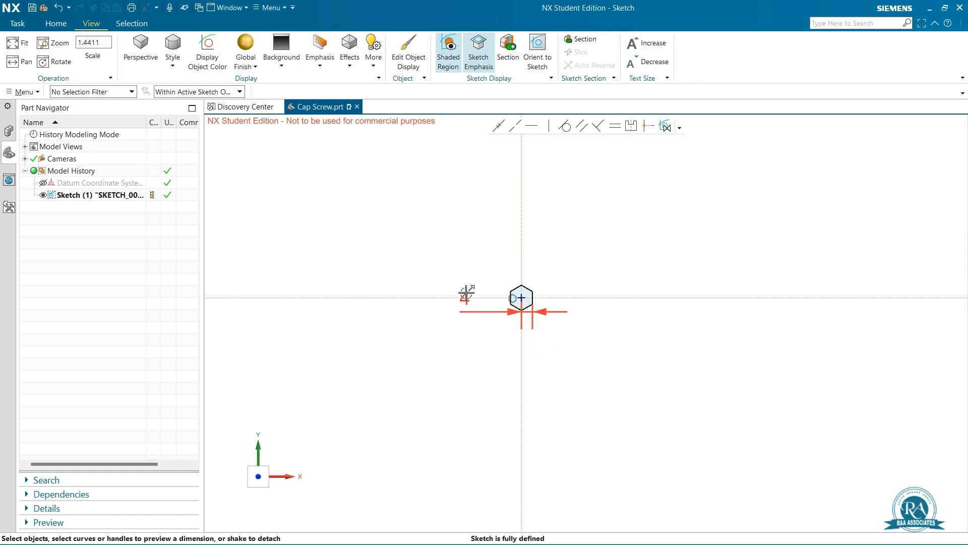
drag(467, 294, 585, 316)
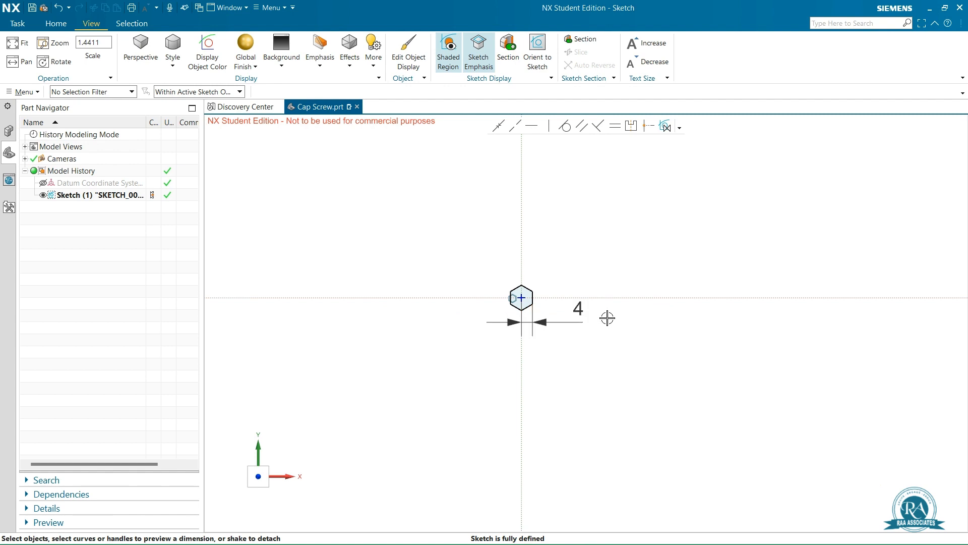
- Finish the hexagon sketch and extrude it from 0 to 3.15 mm as a solid
right_click(608, 318)
click(649, 95)
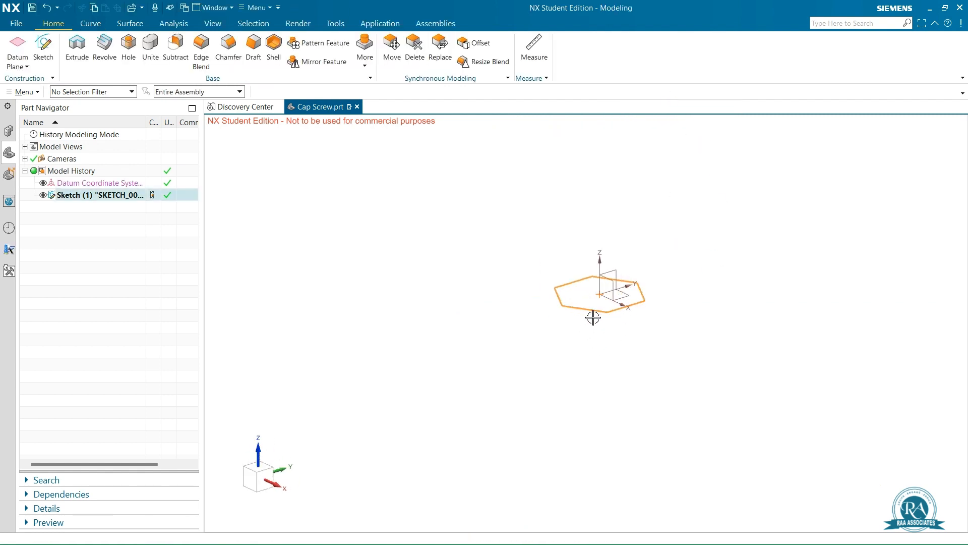
scroll(593, 317, up, 2)
click(77, 47)
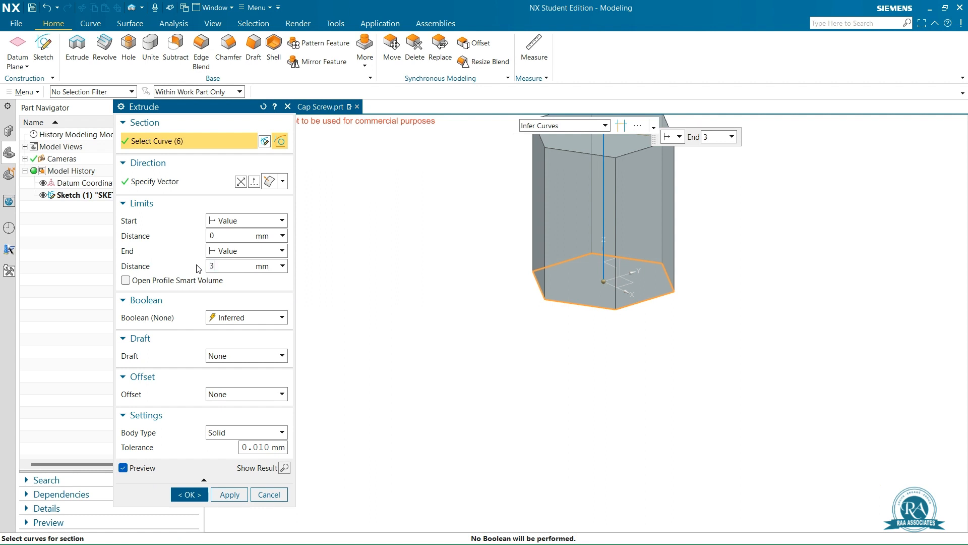
text(3.15)
key(Return)
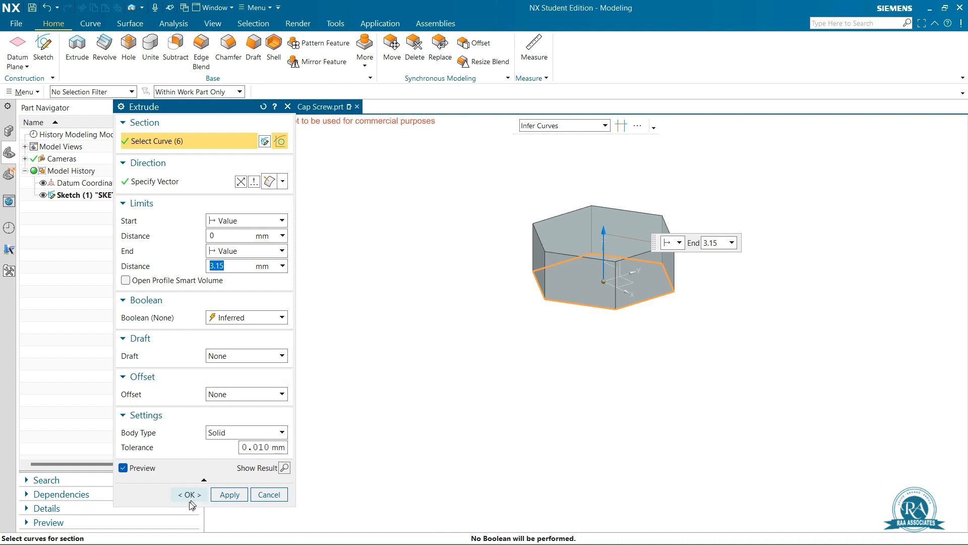
click(187, 495)
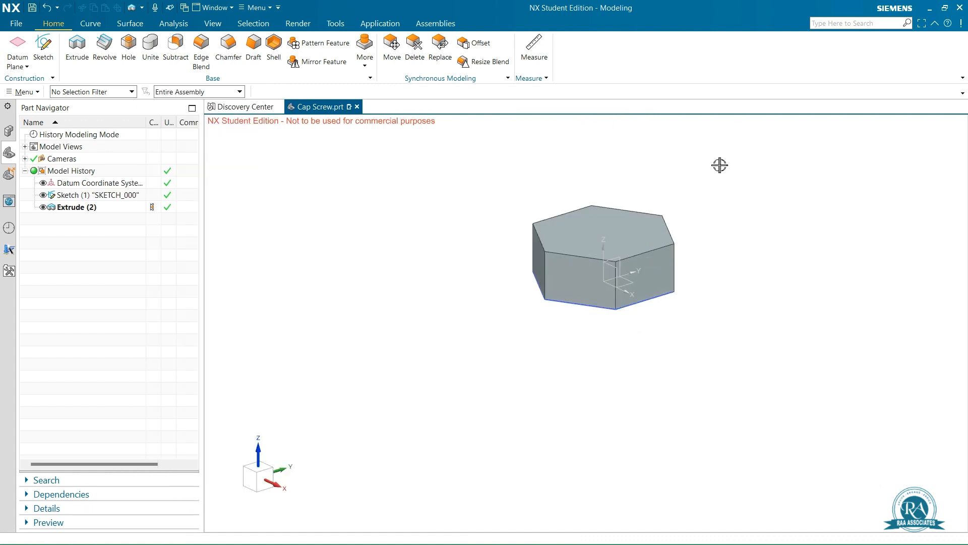
- Create a sketch on the hexagonal body's top face, using the datum coordinate system's origin as the sketch origin
click(43, 45)
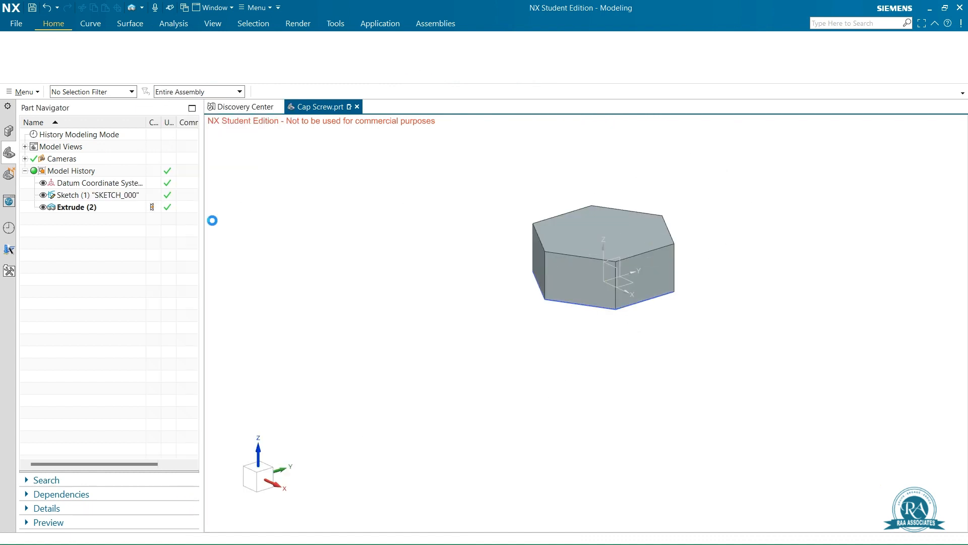
click(657, 232)
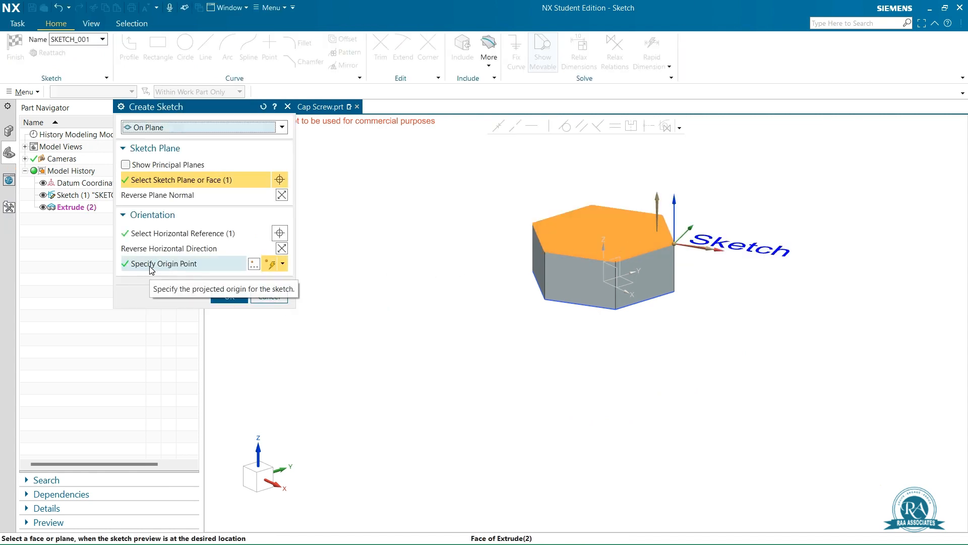
click(167, 263)
middle_drag(658, 380, 611, 312)
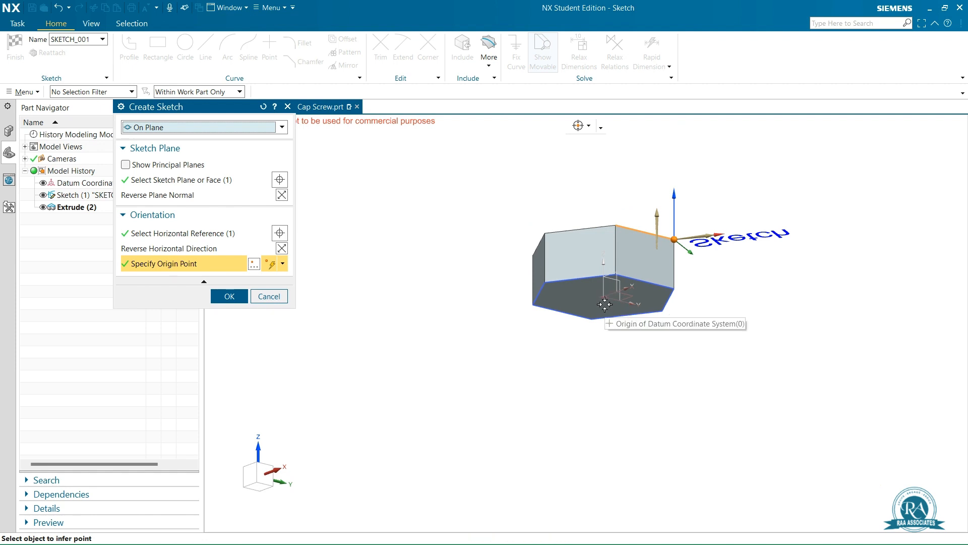
scroll(604, 295, up, 3)
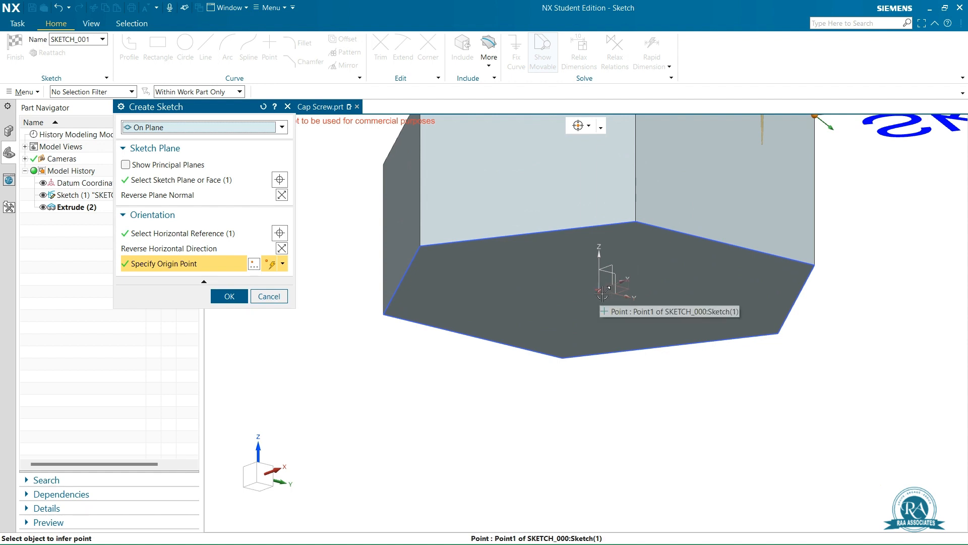
right_click(603, 293)
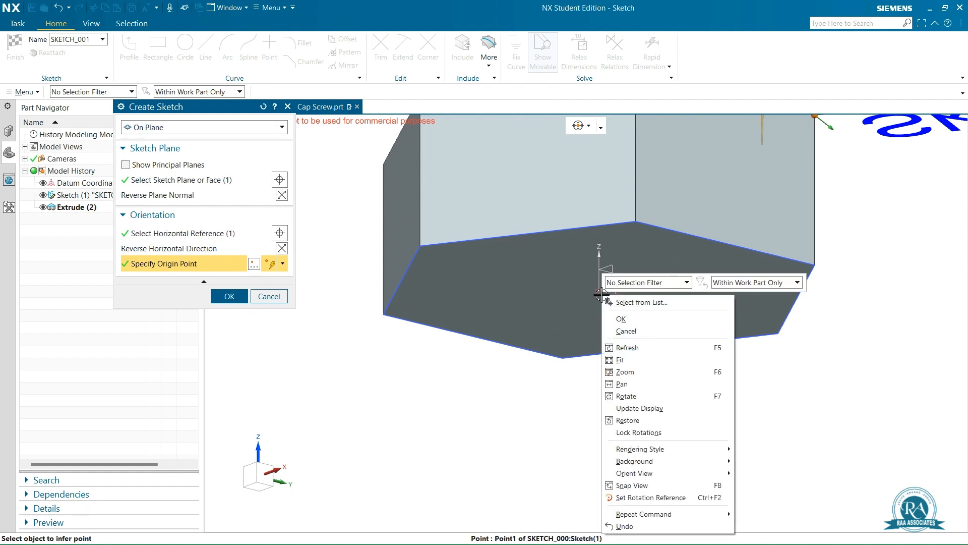
click(639, 306)
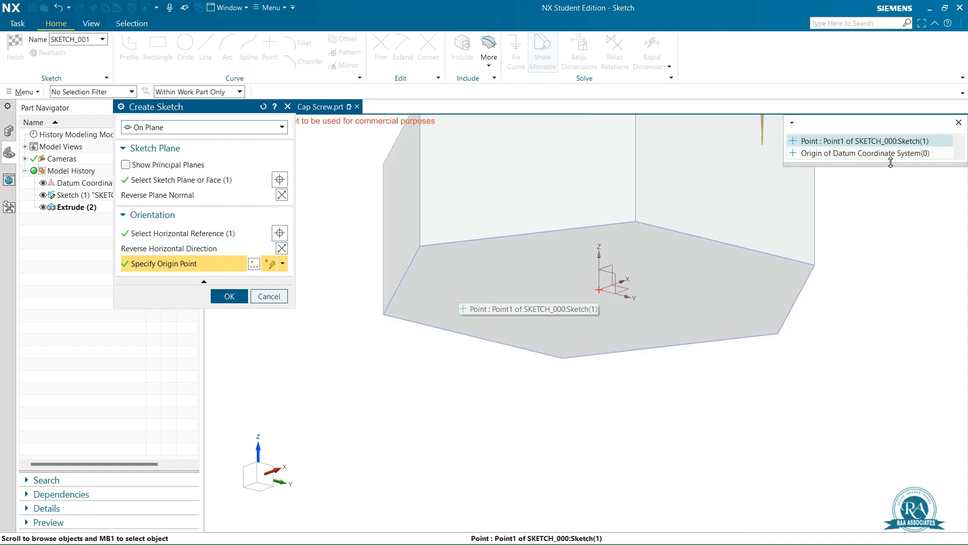
click(888, 153)
scroll(603, 330, down, 6)
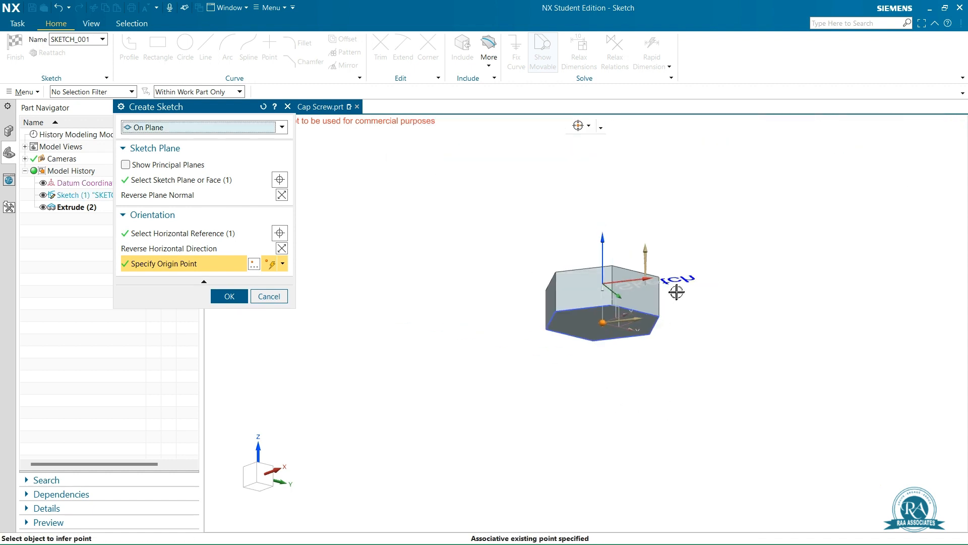
middle_drag(677, 292, 301, 327)
click(237, 301)
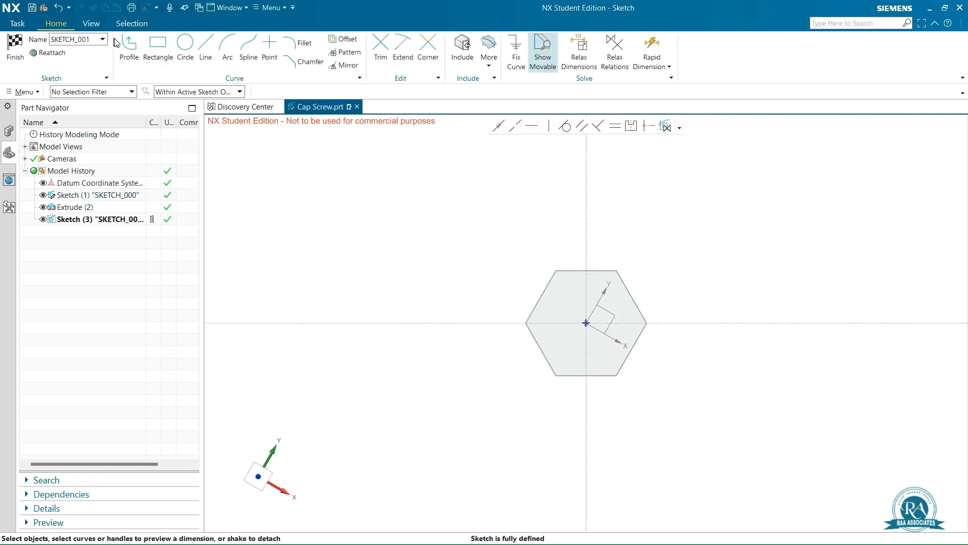
- Draw an 8 mm diameter circle centred on the sketch origin
click(185, 44)
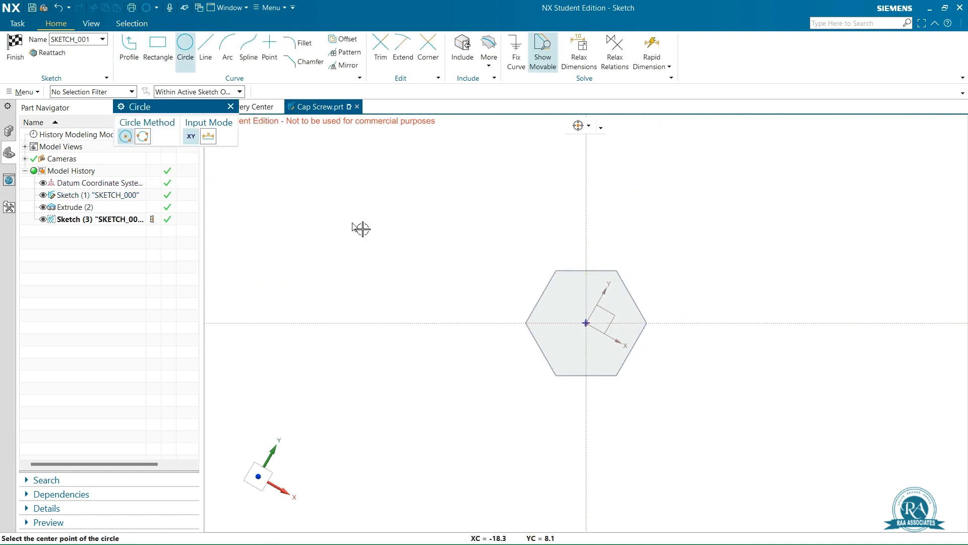
click(586, 324)
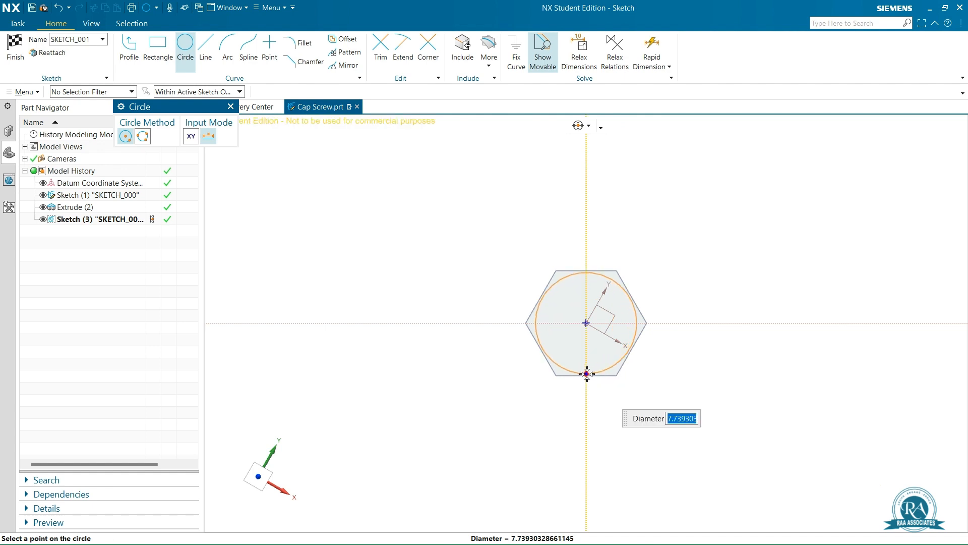
text(8)
key(Return)
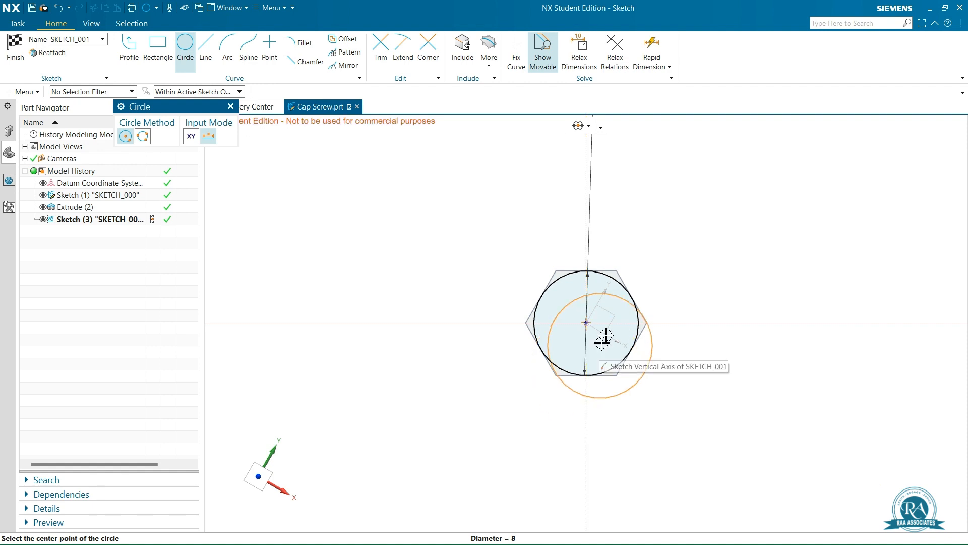
scroll(635, 349, down, 2)
key(Escape)
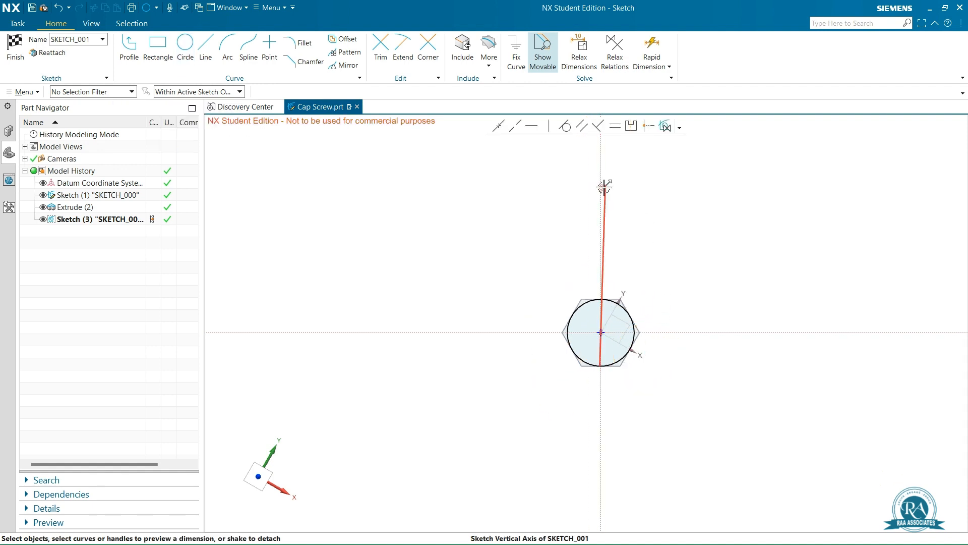
- Move the circle's diameter dimension closer to the hexagon's upper edge and finish the sketch
drag(605, 186, 623, 281)
scroll(646, 298, up, 3)
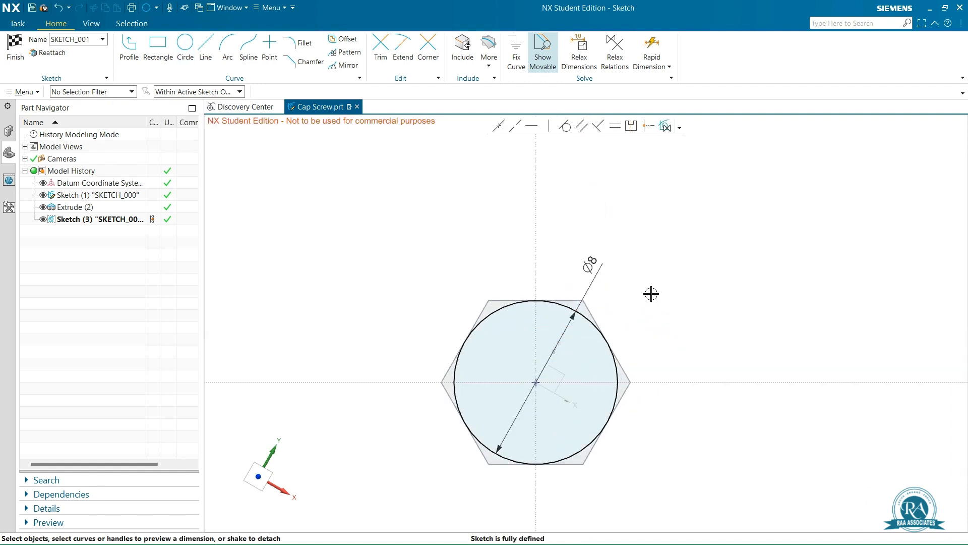
right_click(649, 295)
click(679, 301)
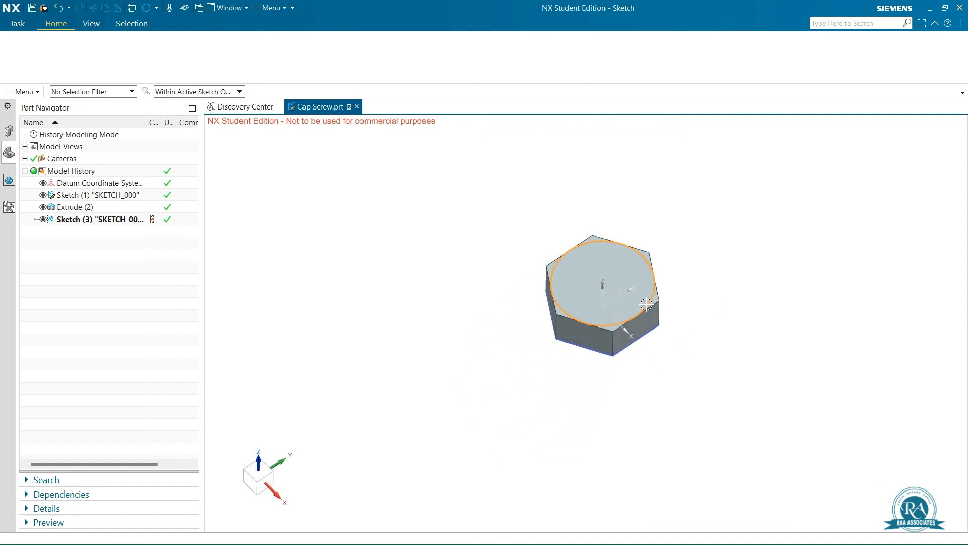
- Set up a 3.15 mm extrusion of the circle, reversed down into the hexagonal body, with the Intersect Boolean
click(78, 44)
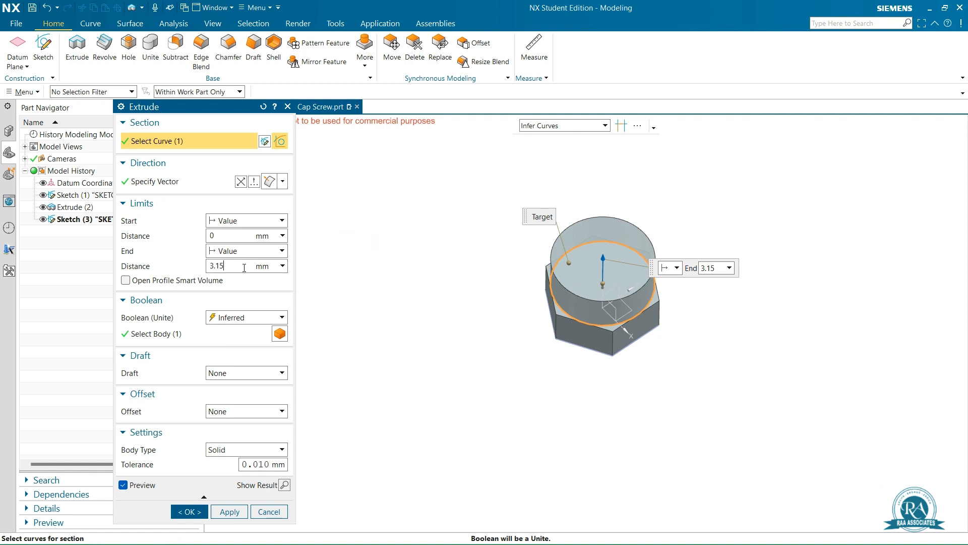
click(241, 181)
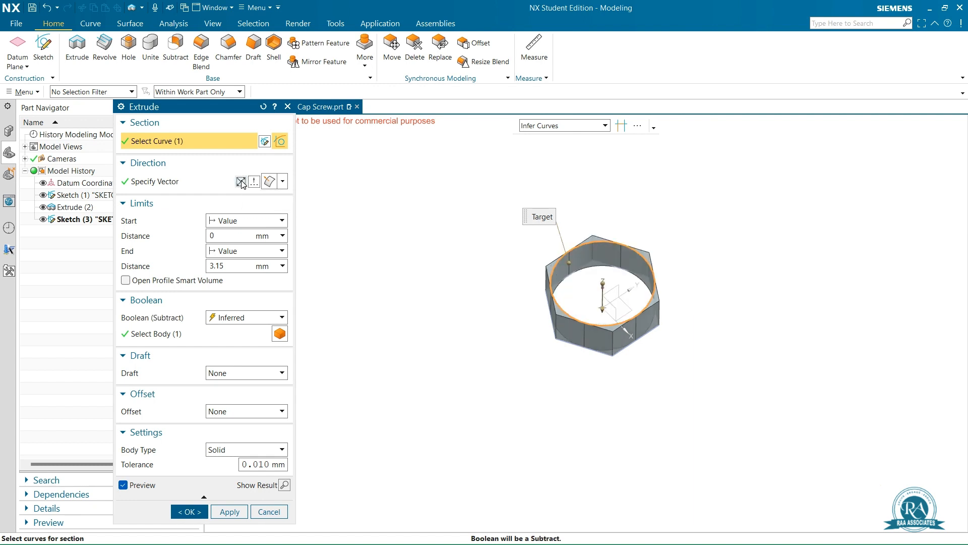
click(232, 317)
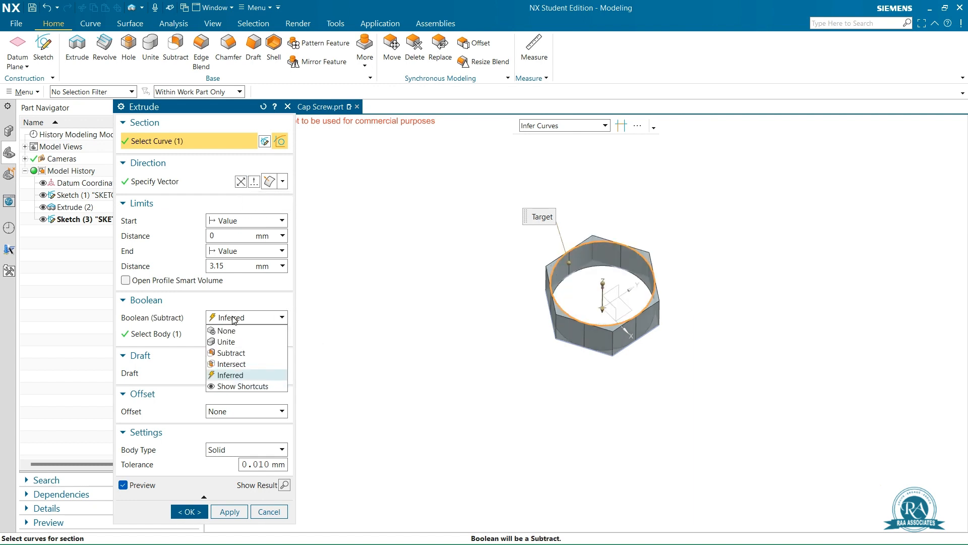
click(231, 364)
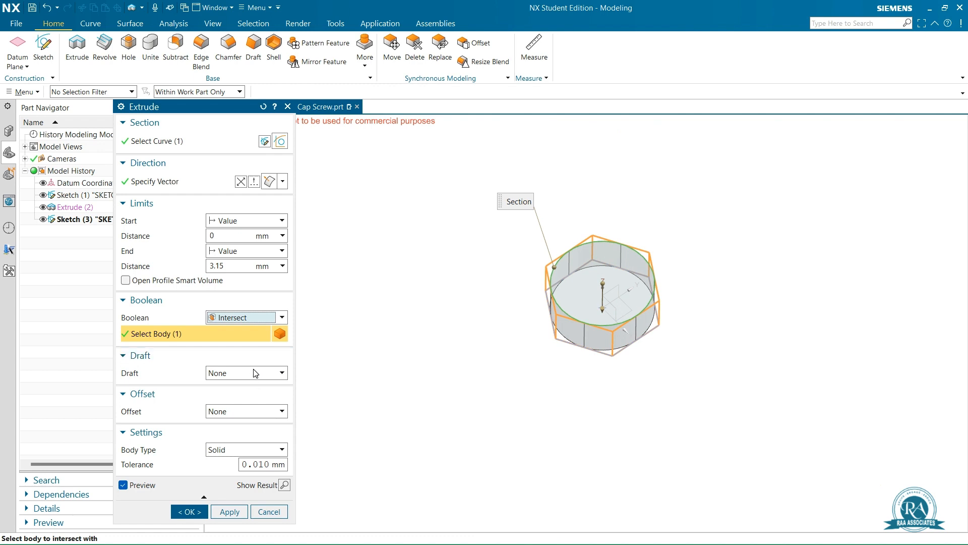
- Add a -60° draft from the start limit to the intersecting circle extrusion and complete it to chamfer the hexagon's corners
click(254, 373)
click(237, 396)
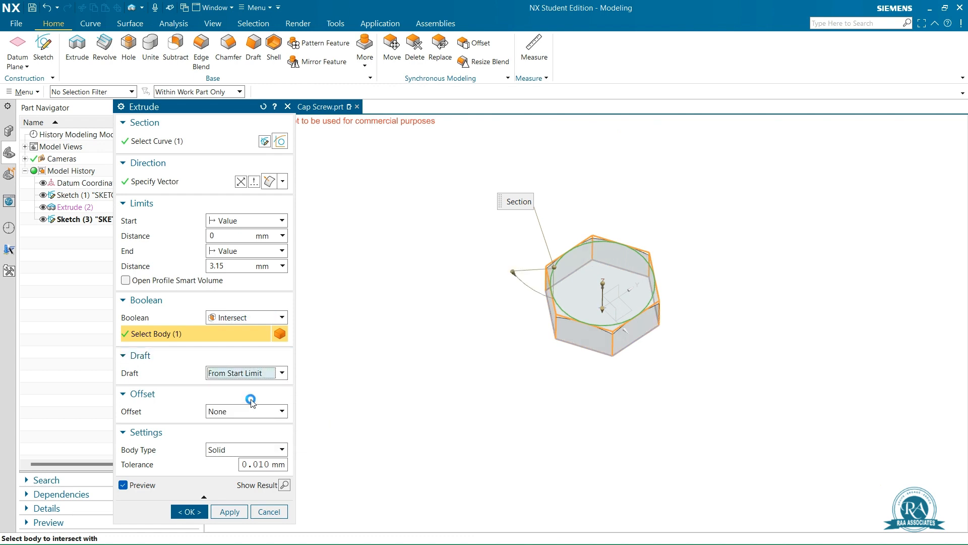
click(242, 389)
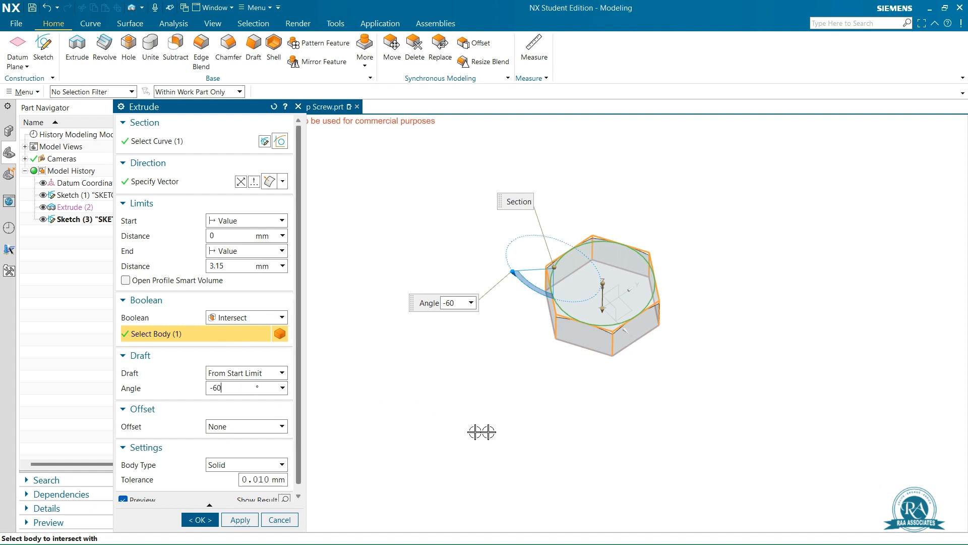
middle_drag(537, 411, 560, 378)
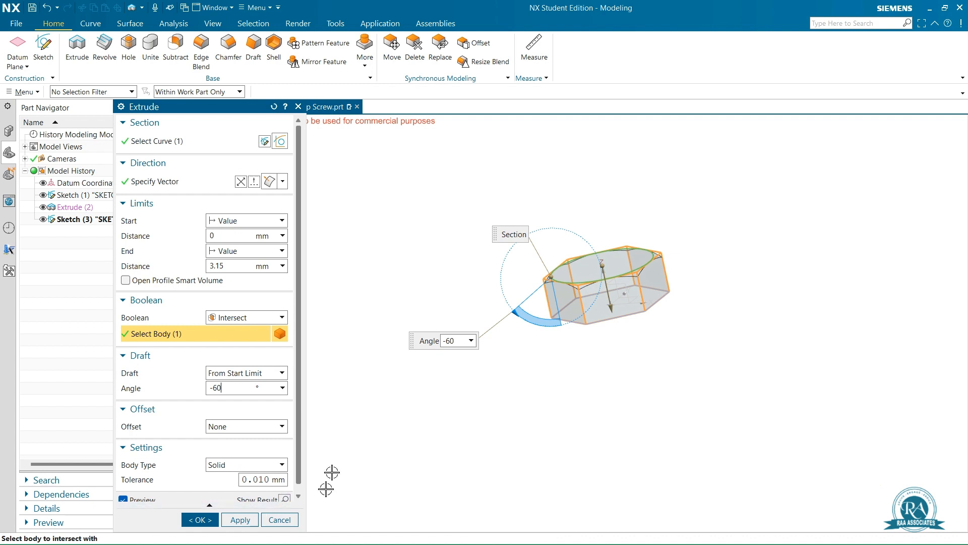
scroll(299, 437, down, 1)
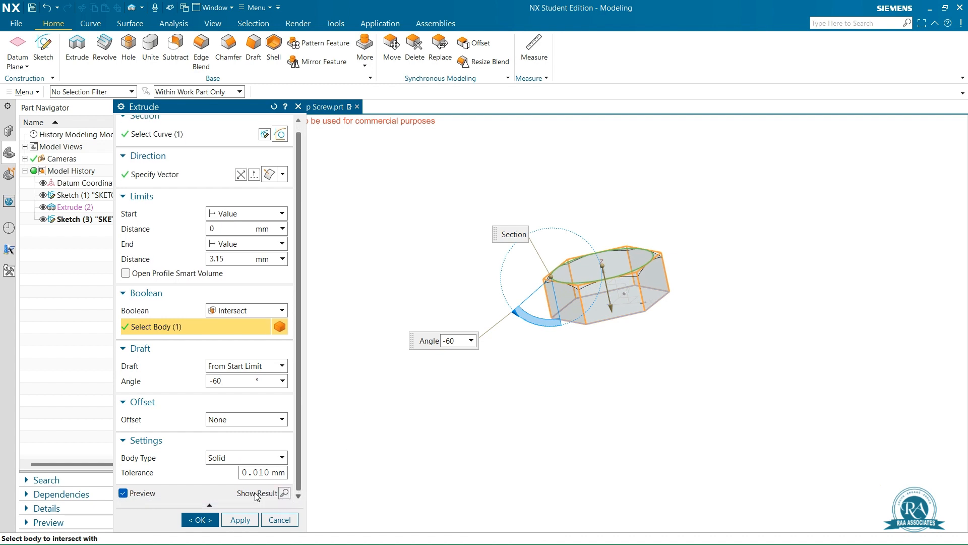
middle_click(654, 343)
middle_drag(655, 345, 669, 394)
scroll(637, 290, up, 5)
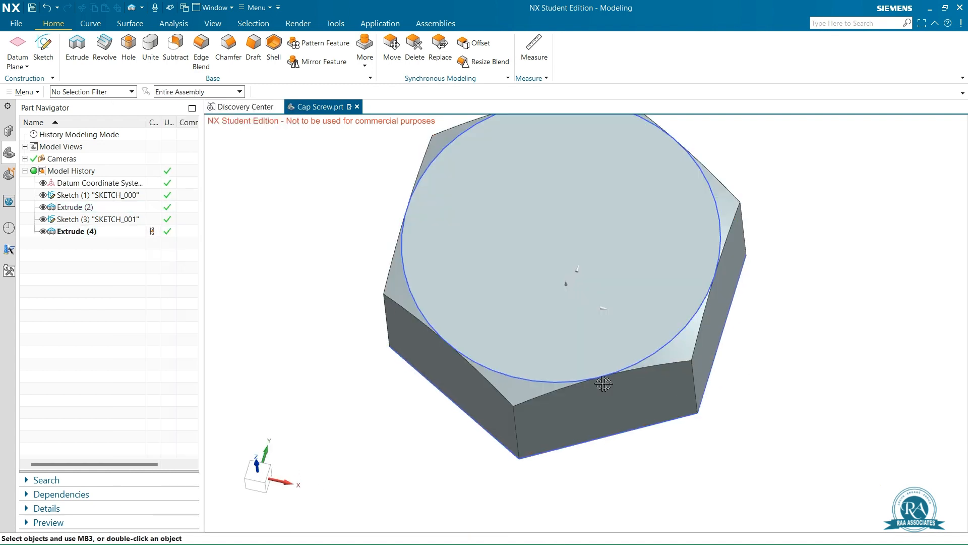
scroll(392, 330, down, 4)
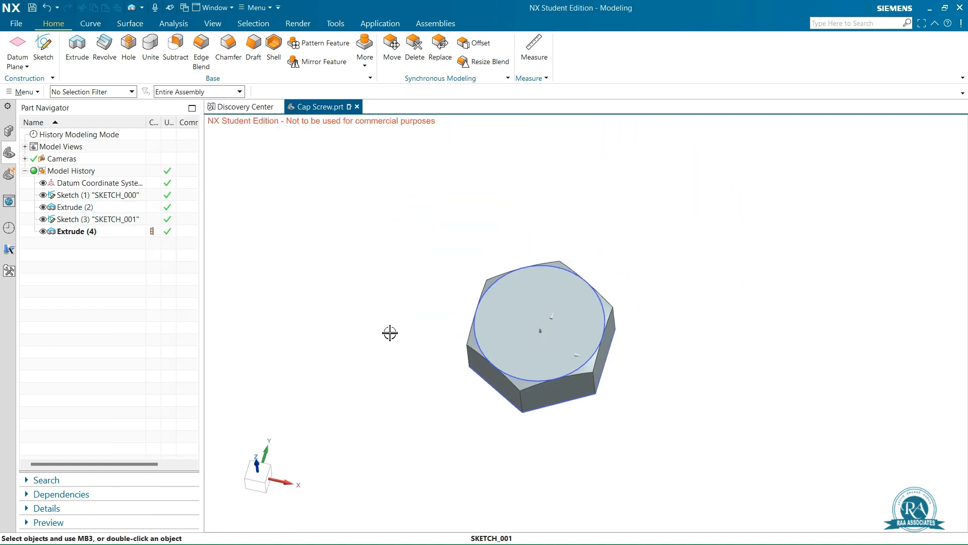
- Hide the hexagon sketch and the 8 mm circle sketch so only the head body is displayed
click(43, 219)
click(42, 195)
middle_drag(583, 336, 592, 310)
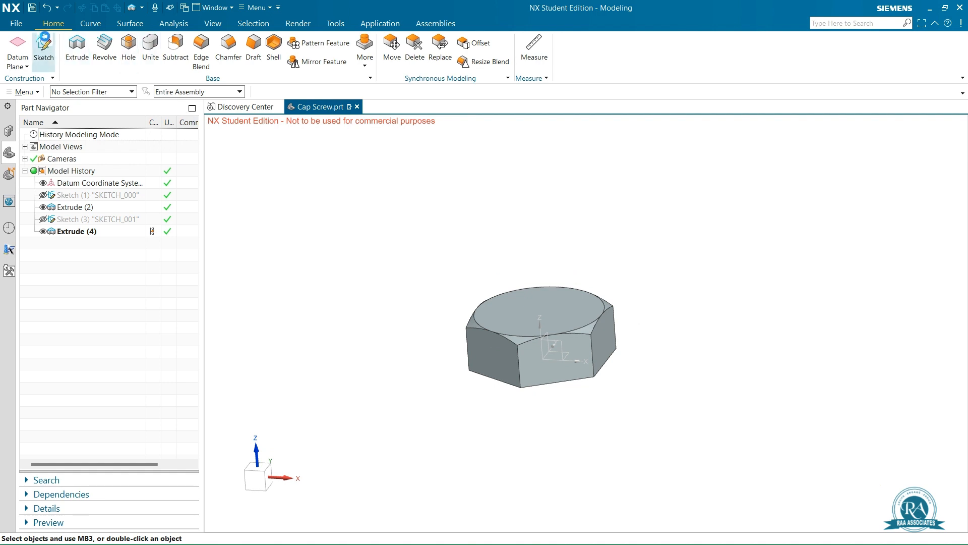
- Create a sketch on the head's flat hexagonal underside, using the datum coordinate system's origin as the sketch origin
click(43, 46)
middle_drag(640, 436, 630, 375)
click(592, 363)
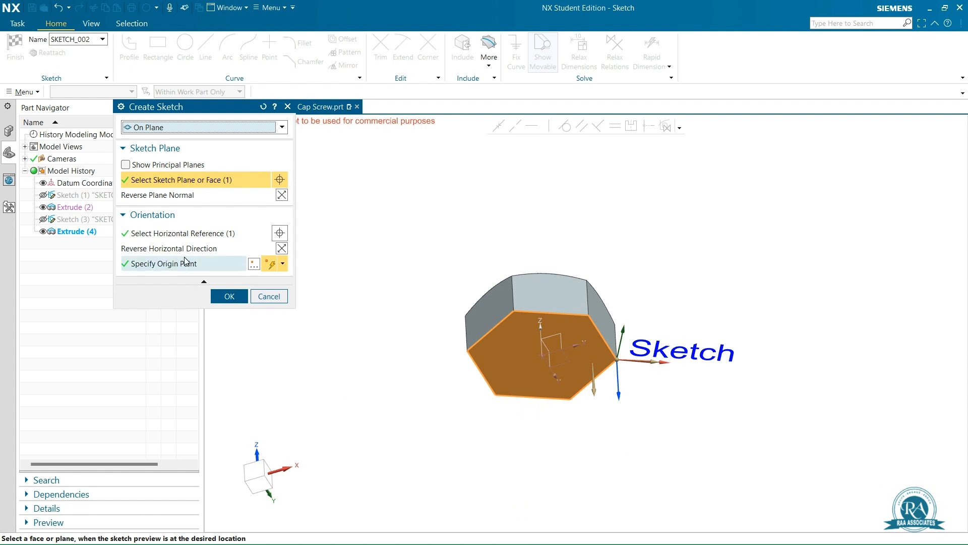
click(191, 264)
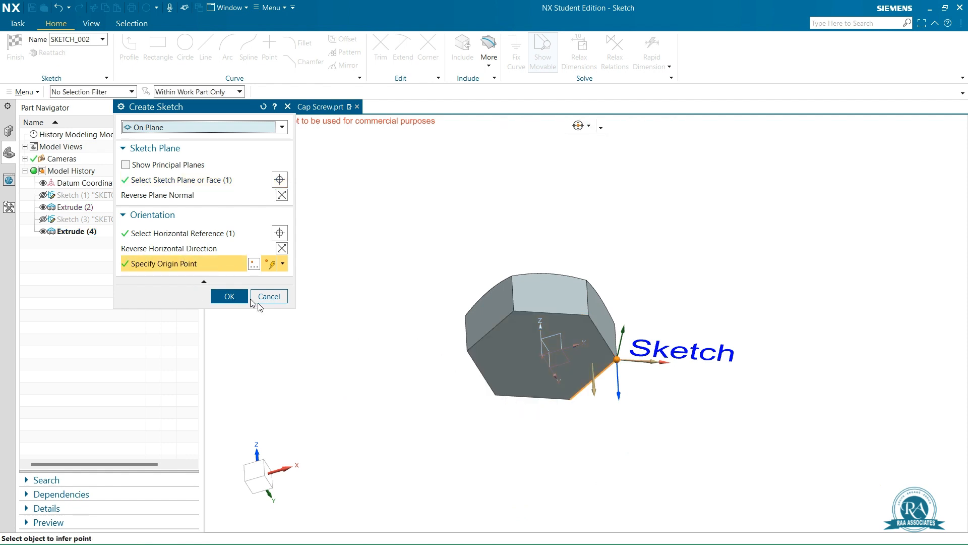
click(543, 357)
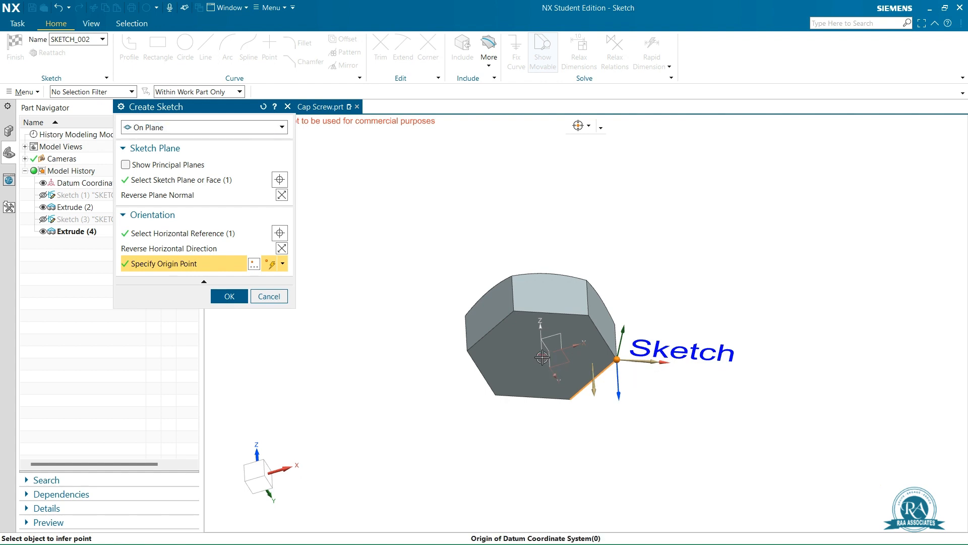
click(226, 297)
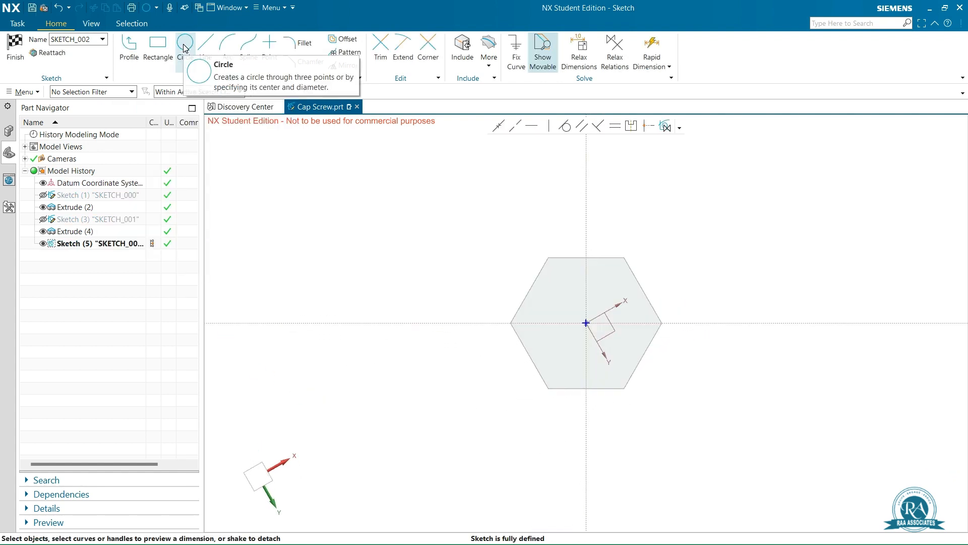
- Draw a 7 mm diameter circle centred on the sketch origin and finish the sketch
click(184, 47)
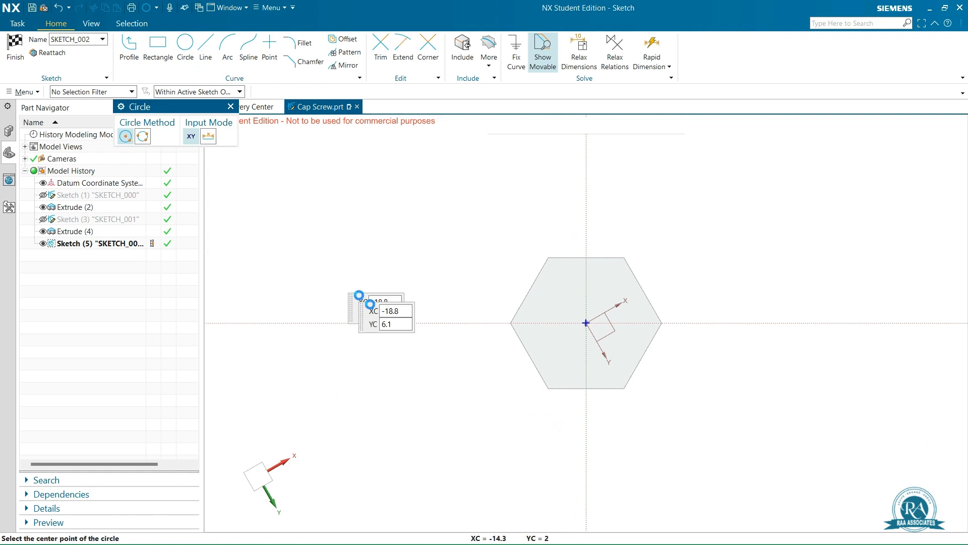
click(587, 323)
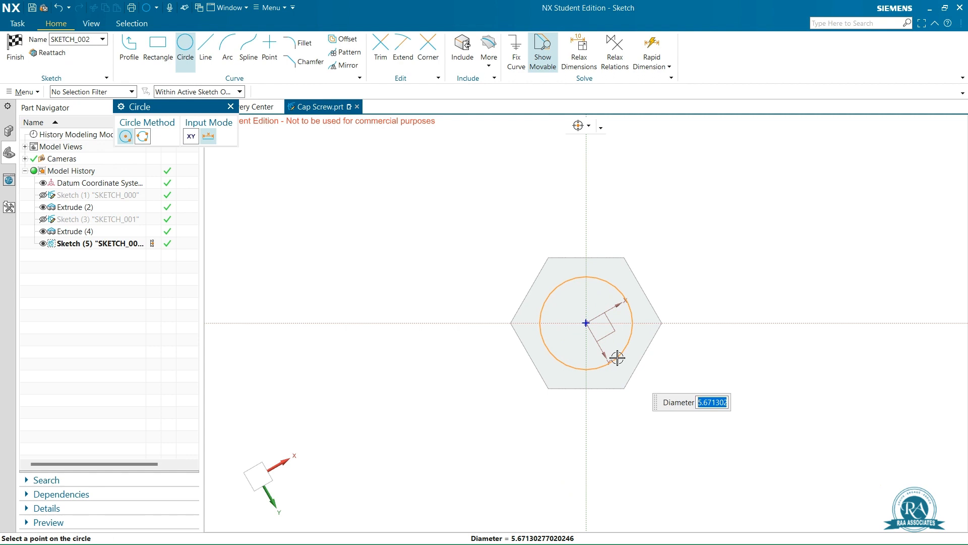
text(7)
key(Return)
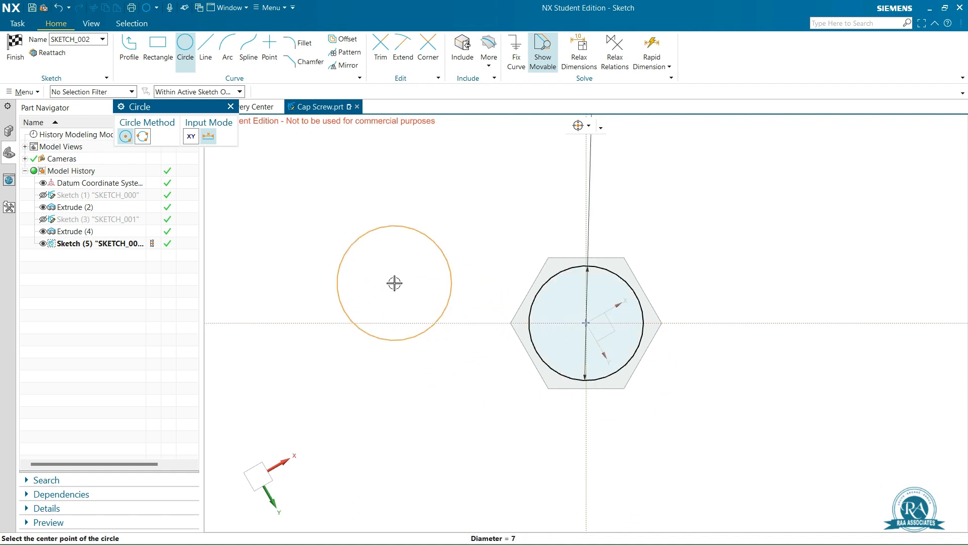
key(Escape)
right_click(395, 238)
click(410, 242)
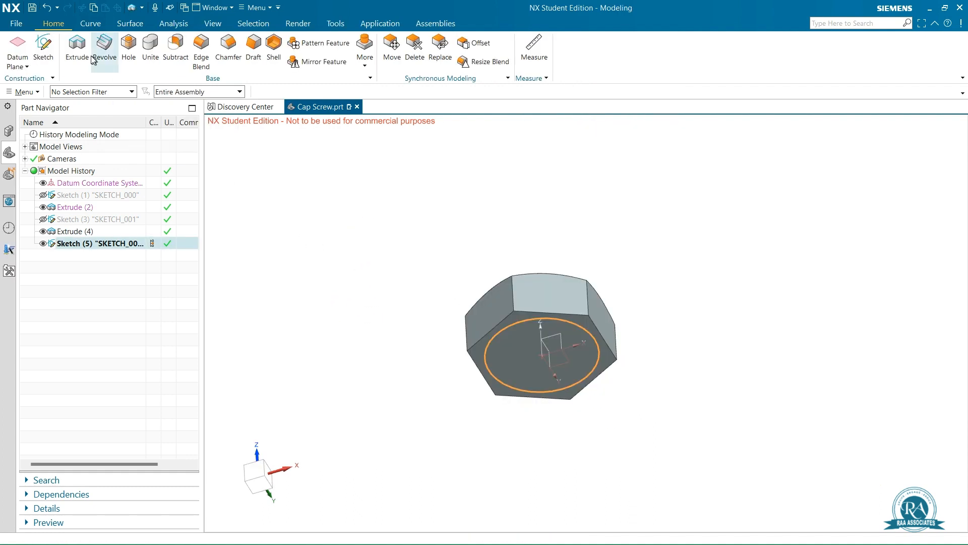
- Extrude the 7 mm circle 0.5 mm outward from the head's underside and unite it with the head
click(77, 45)
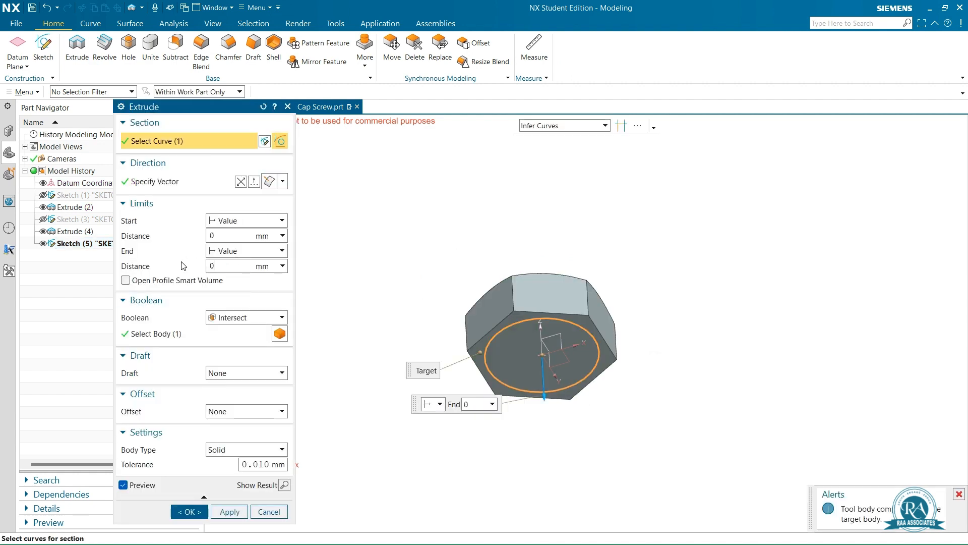
text(0.5)
key(Return)
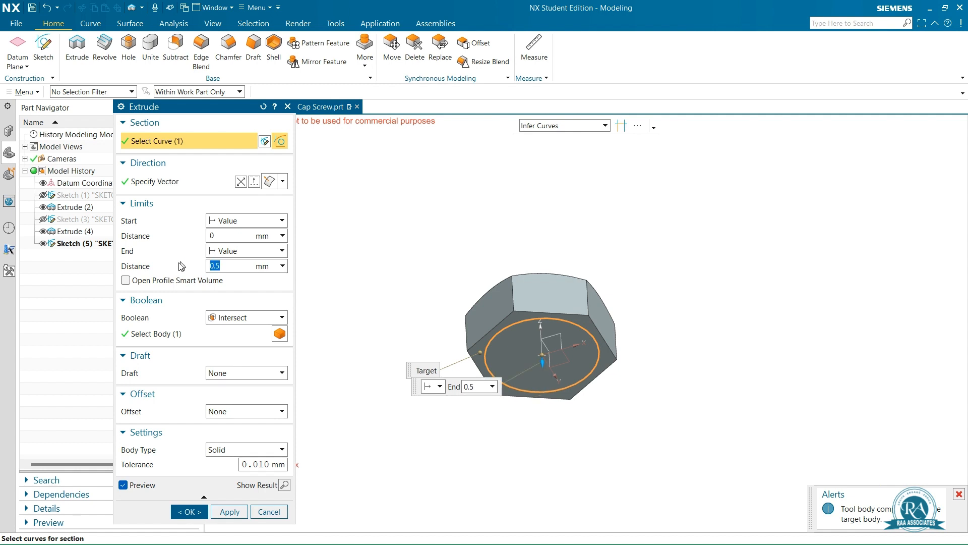
click(237, 318)
click(235, 339)
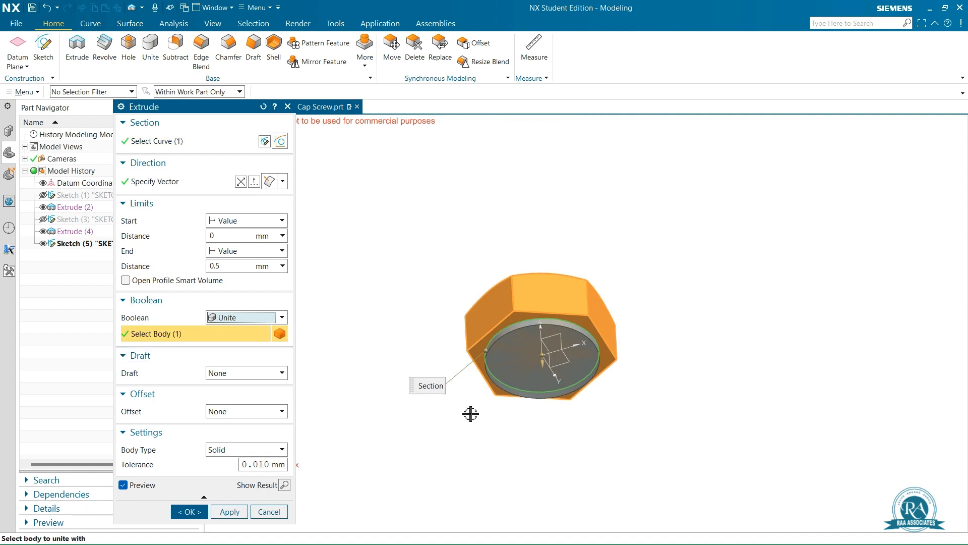
mouse_move(471, 414)
middle_down()
mouse_move(510, 398)
mouse_move(485, 407)
middle_up()
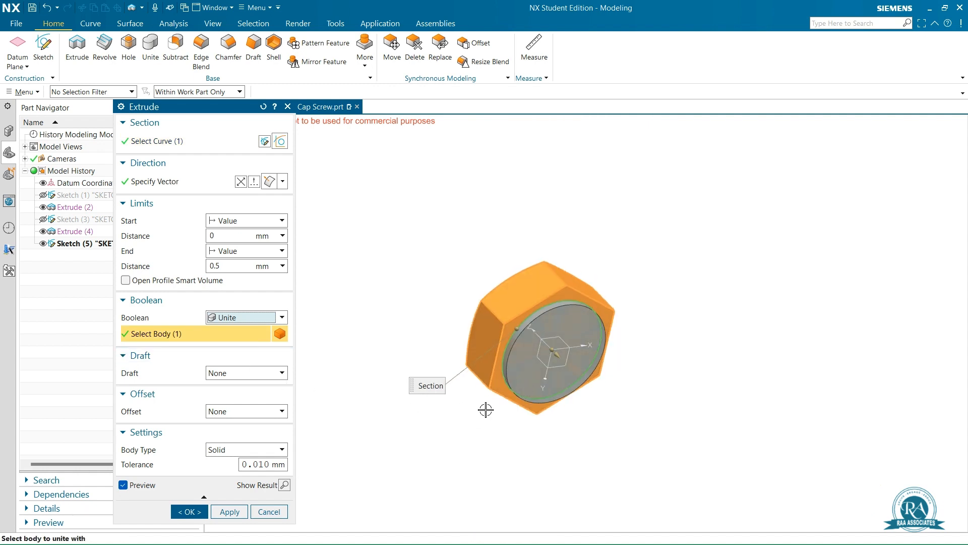
click(189, 511)
- Create a sketch on the outer circular face of the 0.5 mm collar
click(43, 51)
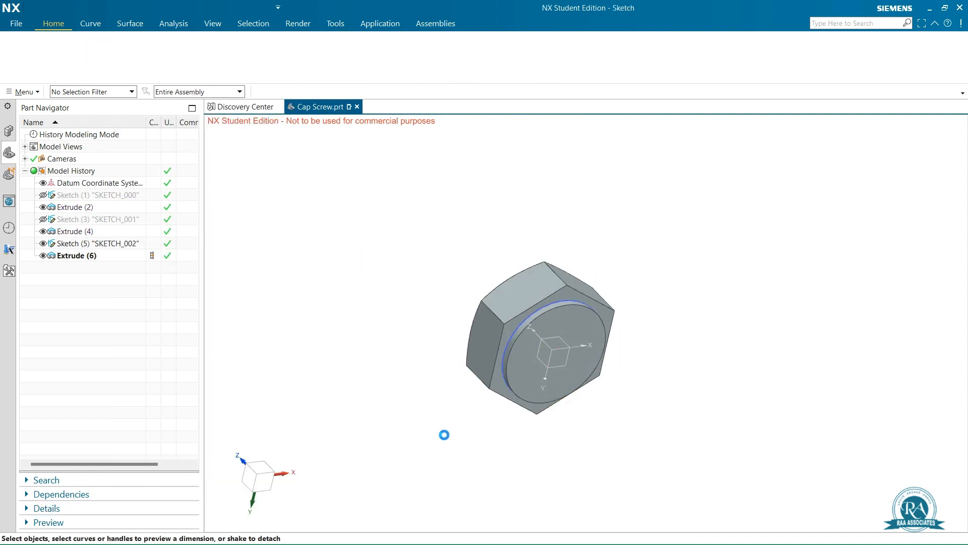
click(588, 326)
click(229, 296)
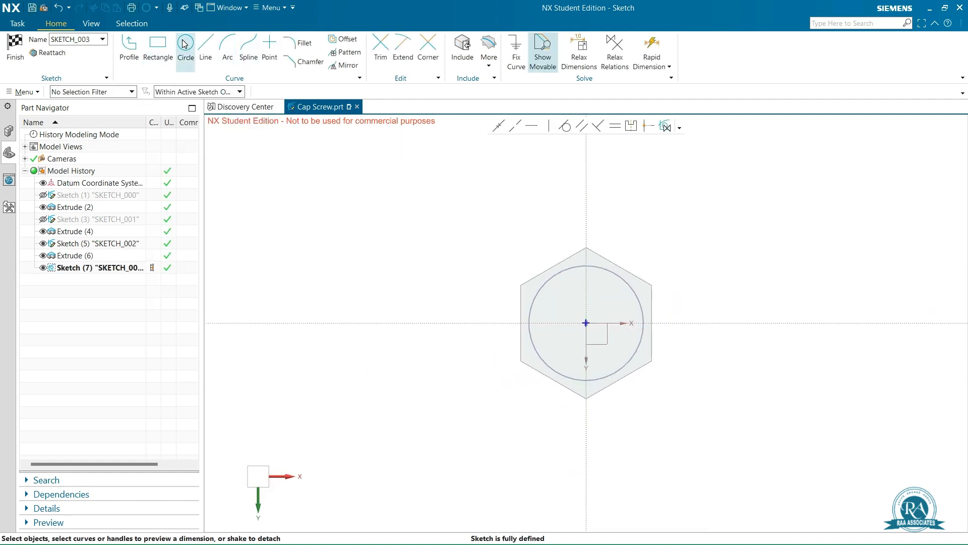
- Draw a 5 mm diameter circle centred on the collar sketch's origin and finish the sketch
click(184, 44)
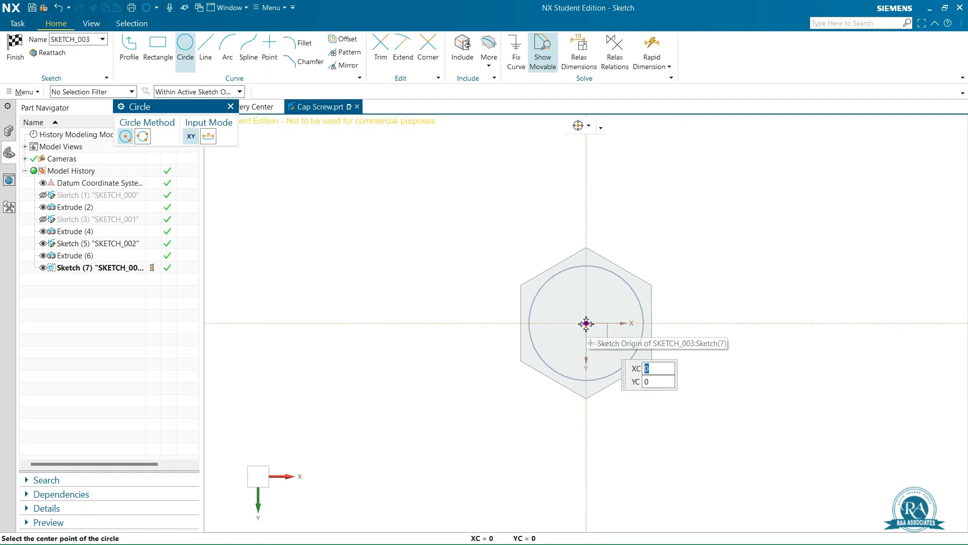
click(586, 324)
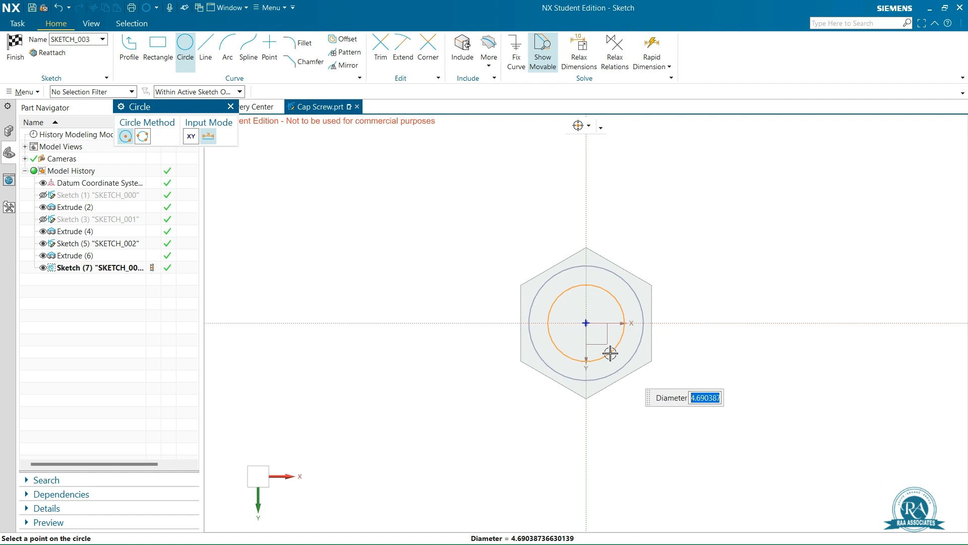
text(5)
key(Return)
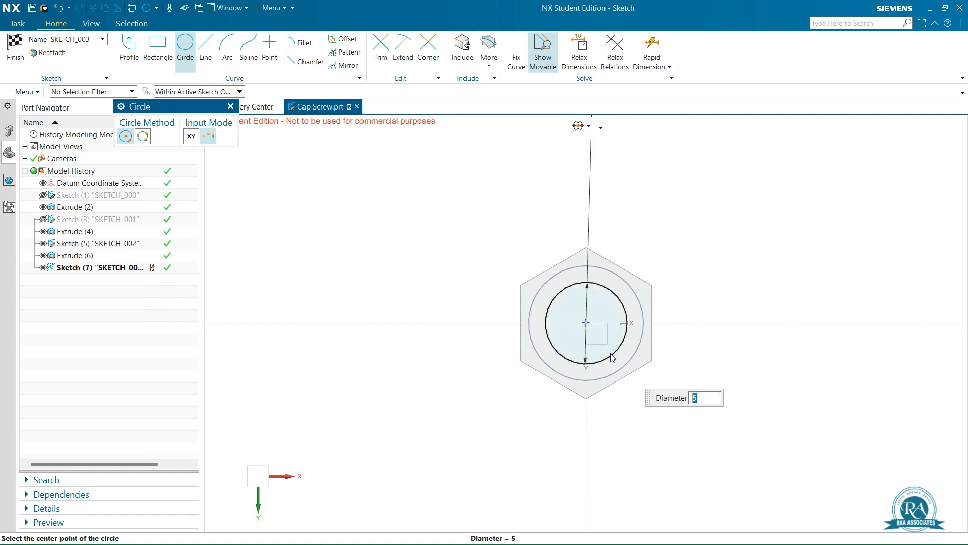
key(Escape)
right_click(399, 226)
click(429, 231)
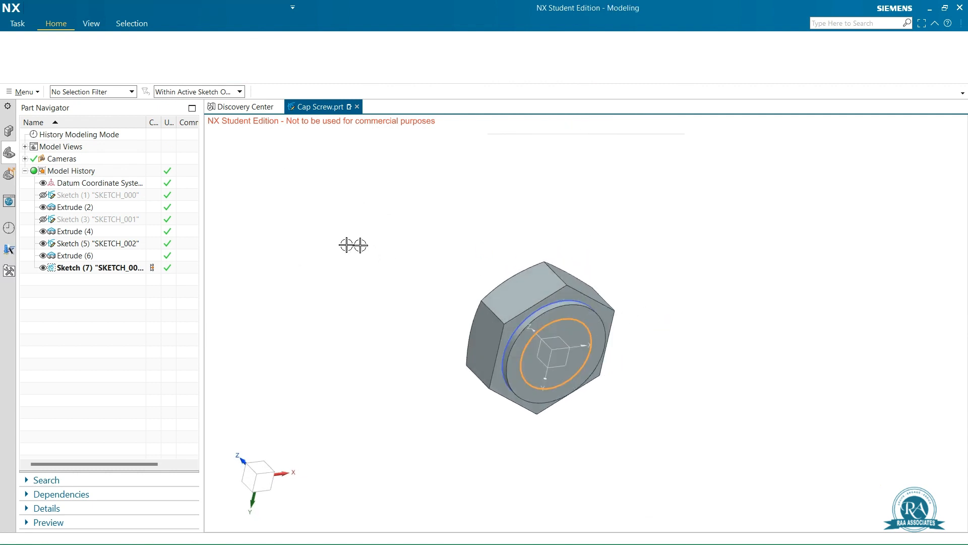
- Extrude the 5 mm circle 20 mm away from the head as the shank, united with the head body
click(78, 45)
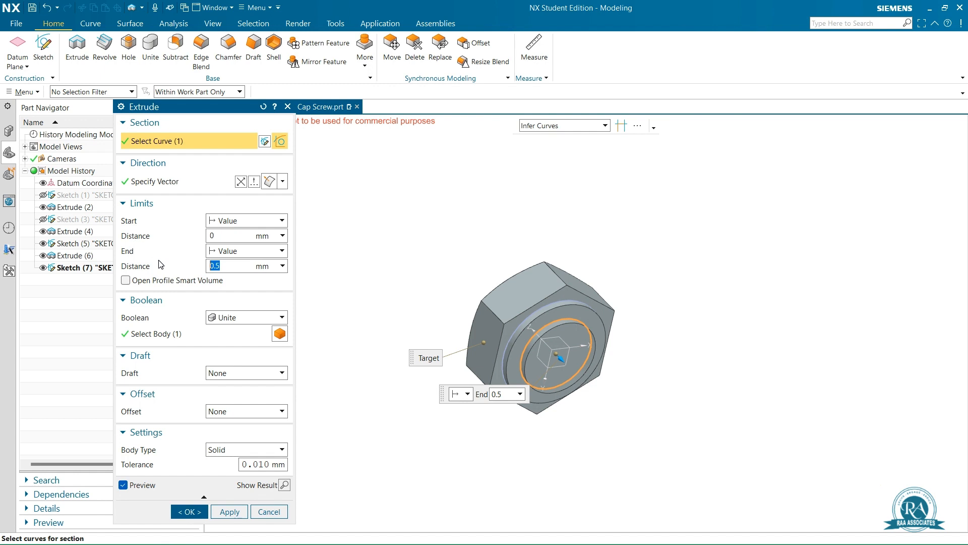
text(20)
key(Return)
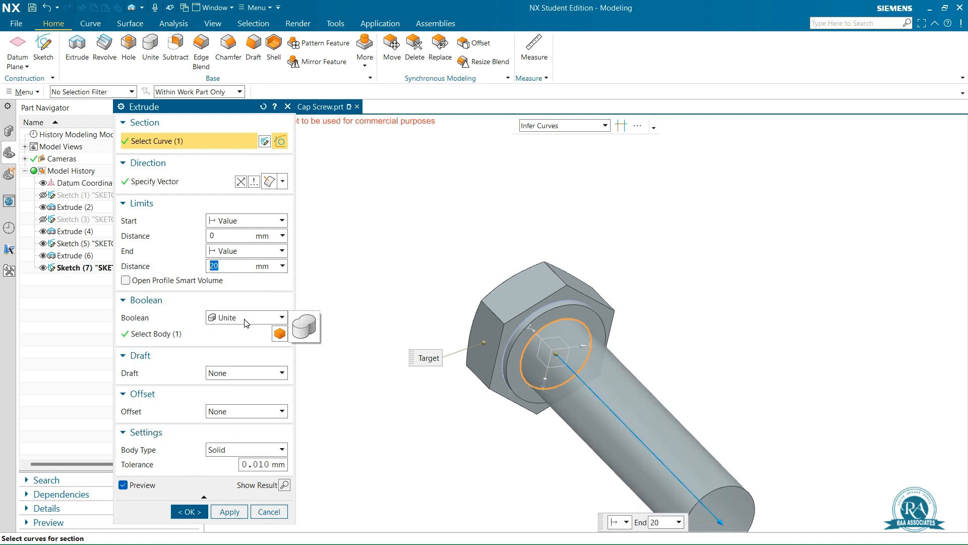
click(180, 514)
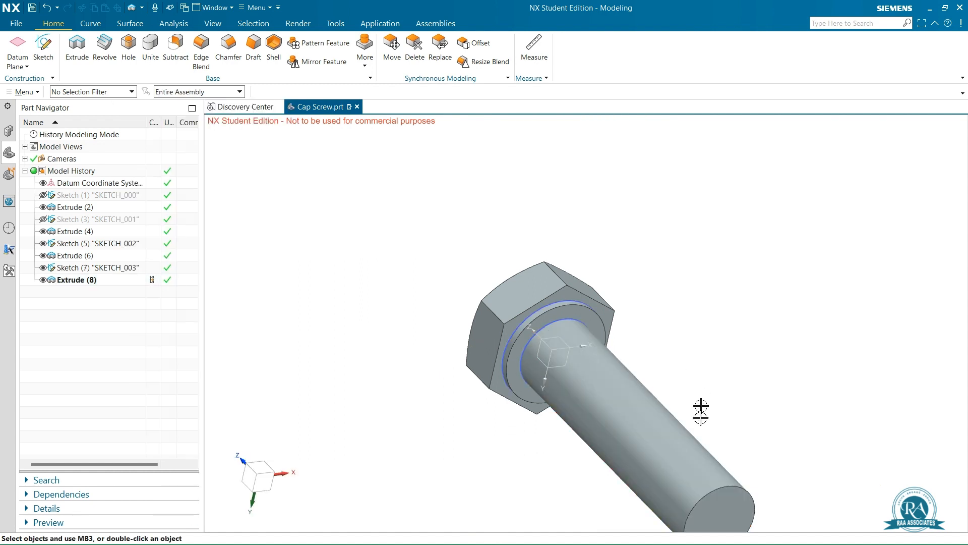
scroll(713, 424, down, 4)
scroll(793, 509, up, 4)
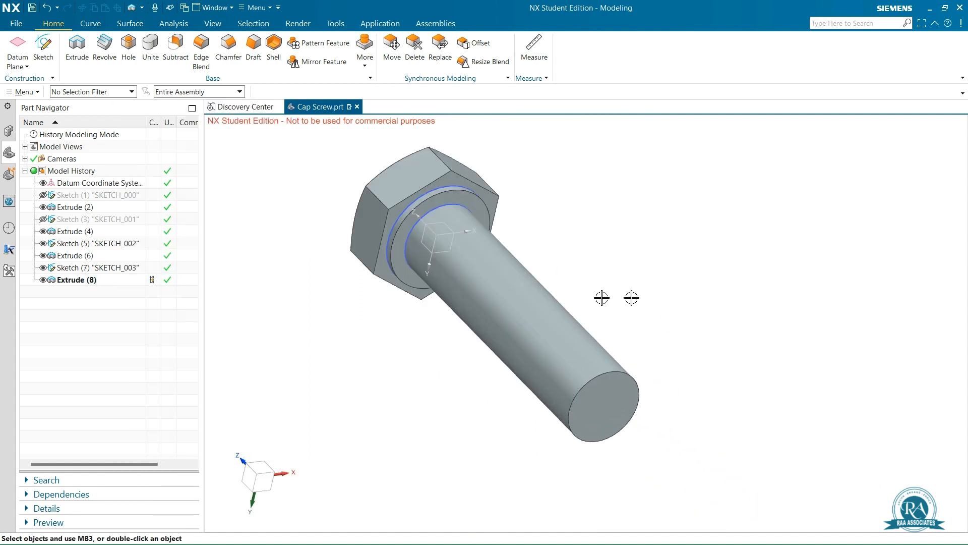
- Chamfer the circular edge at the shank's free end with a 0.4 mm offset at 45°
click(228, 44)
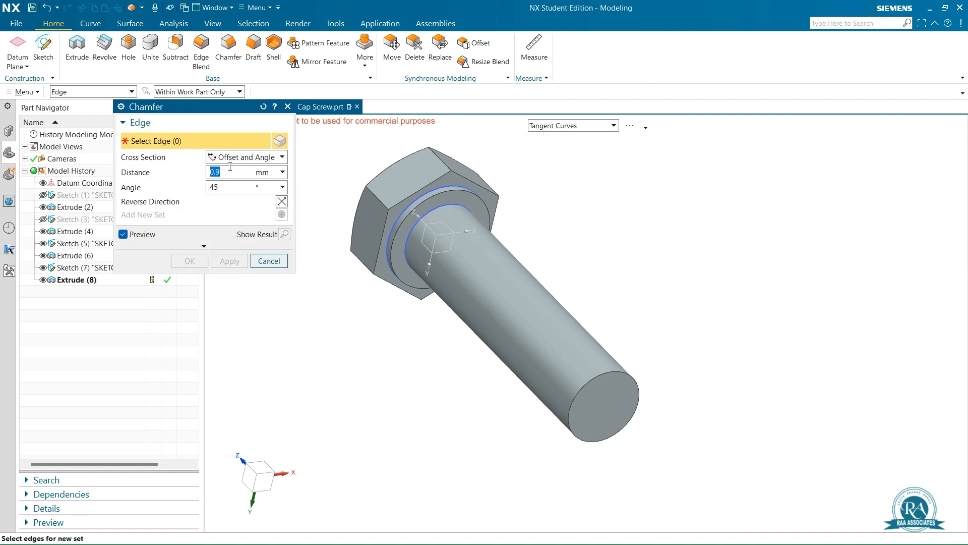
click(230, 167)
text(4)
click(611, 374)
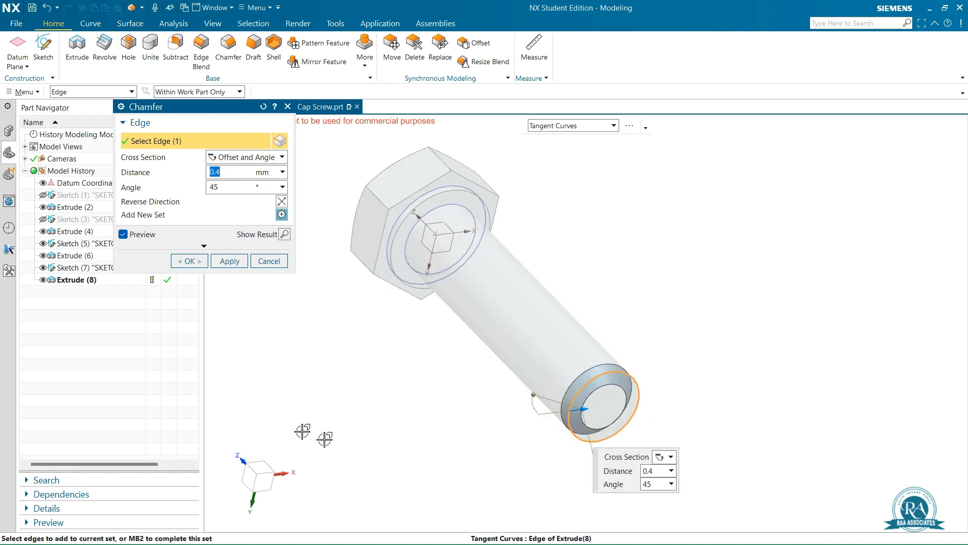
click(190, 262)
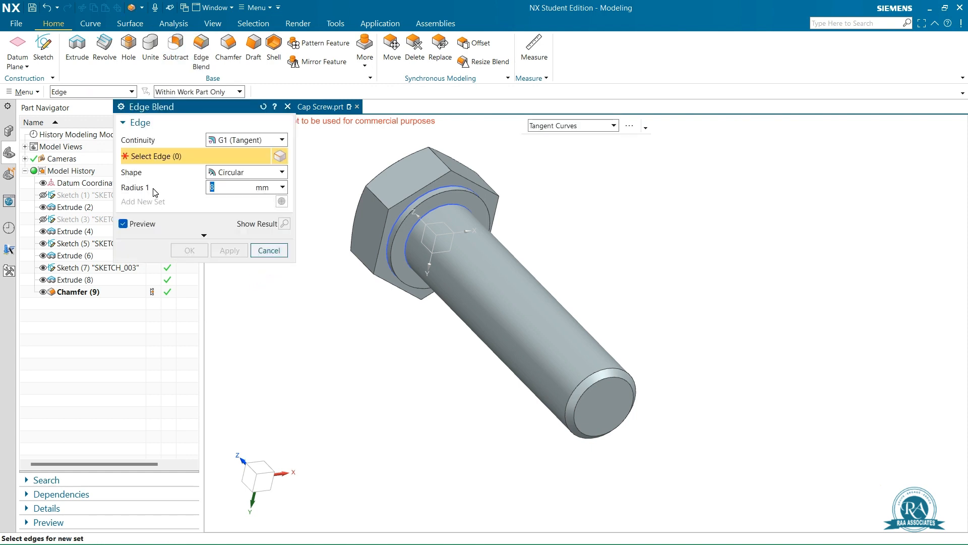
- Blend the edge where the shank meets the collar with a 0.3 mm radius
text(0.3)
click(433, 211)
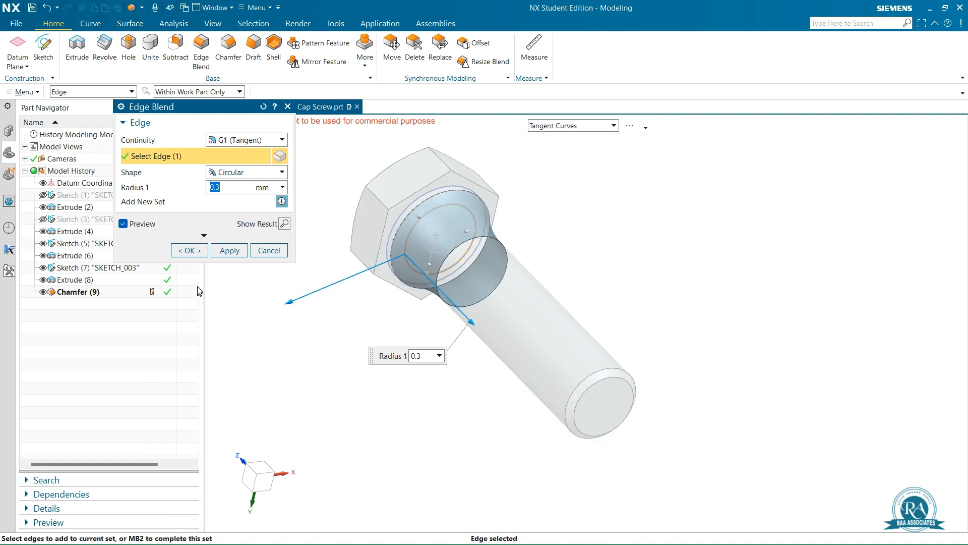
click(189, 250)
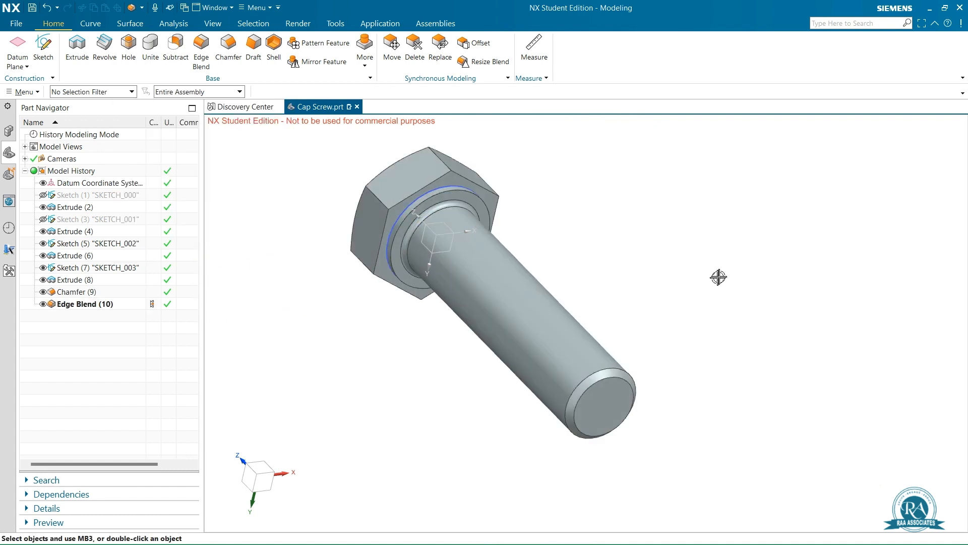
- Add a 16 mm long symbolic M5 x 0.8 Metric Coarse thread to the shank's cylindrical face, starting from its free end
click(842, 23)
text(thread)
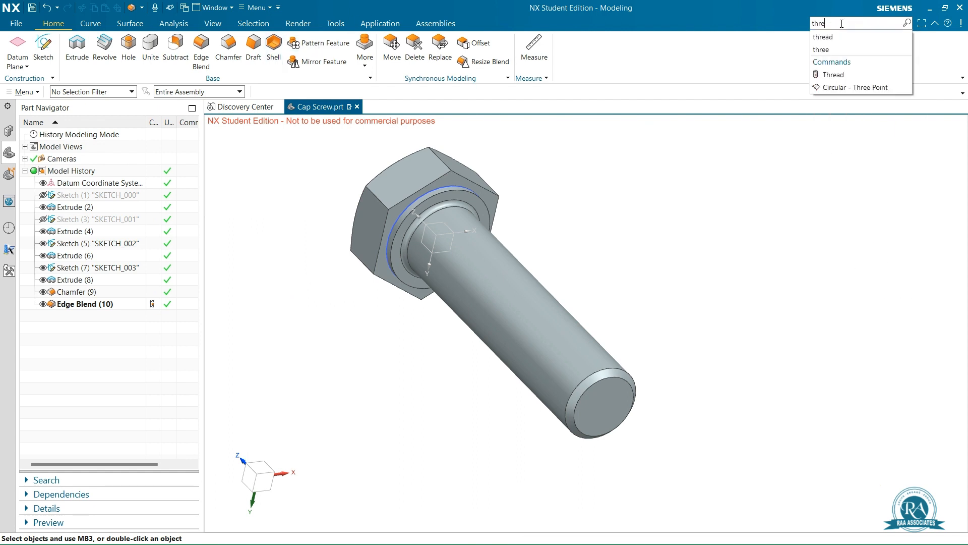
click(844, 59)
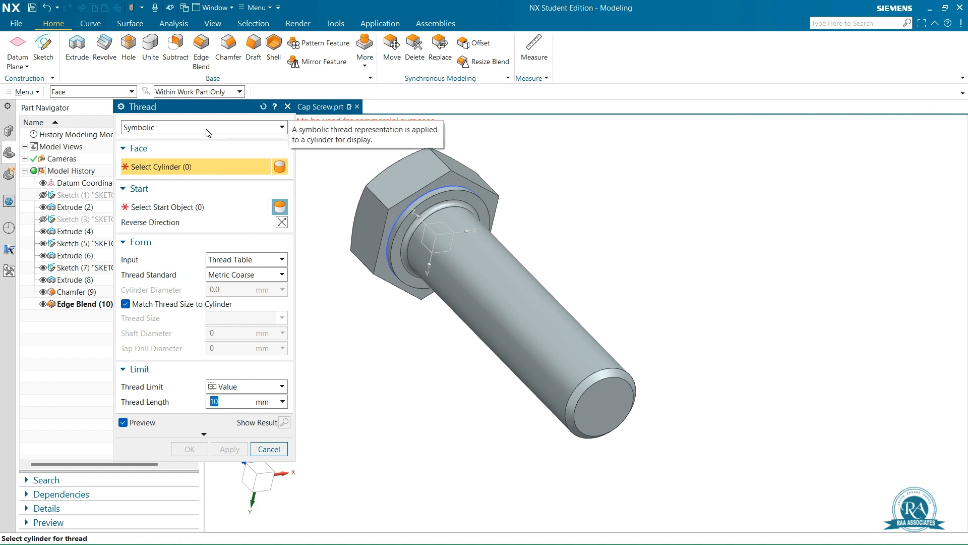
click(593, 344)
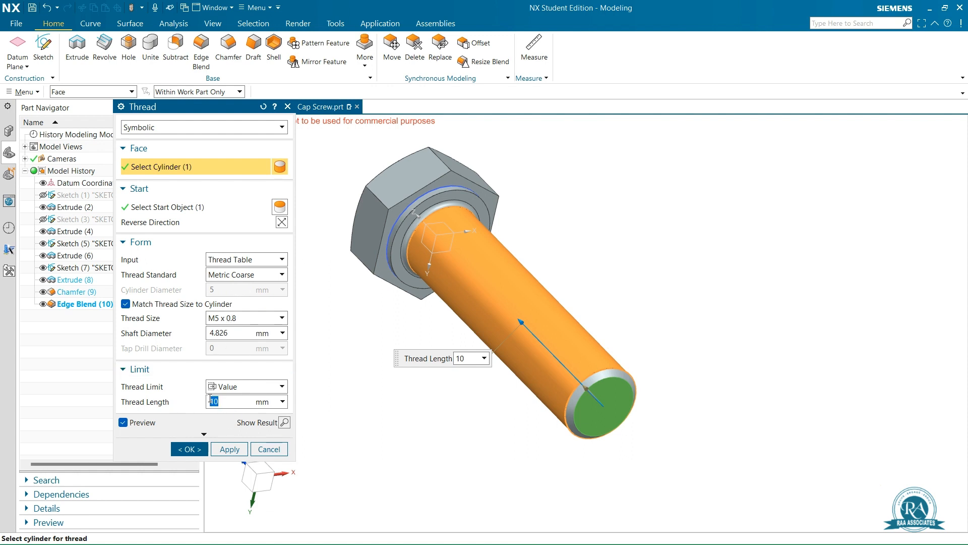
text(1)
key(Return)
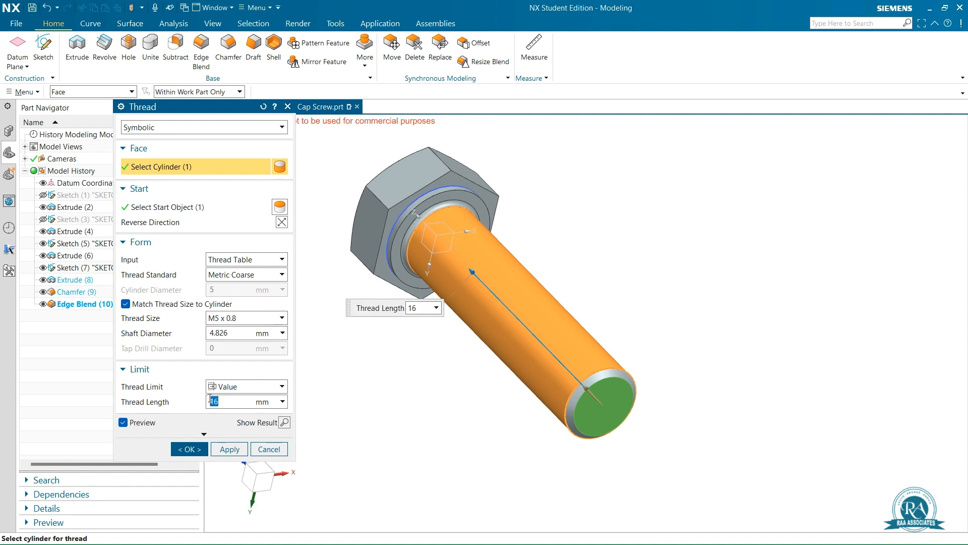
click(198, 449)
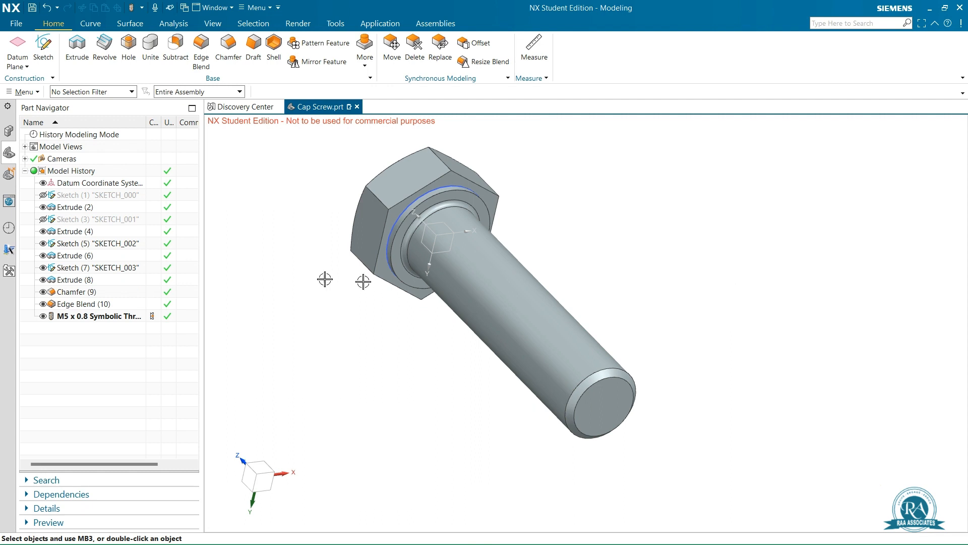
- Orient the cap screw to the trimetric view, save the part and close it
right_click(728, 275)
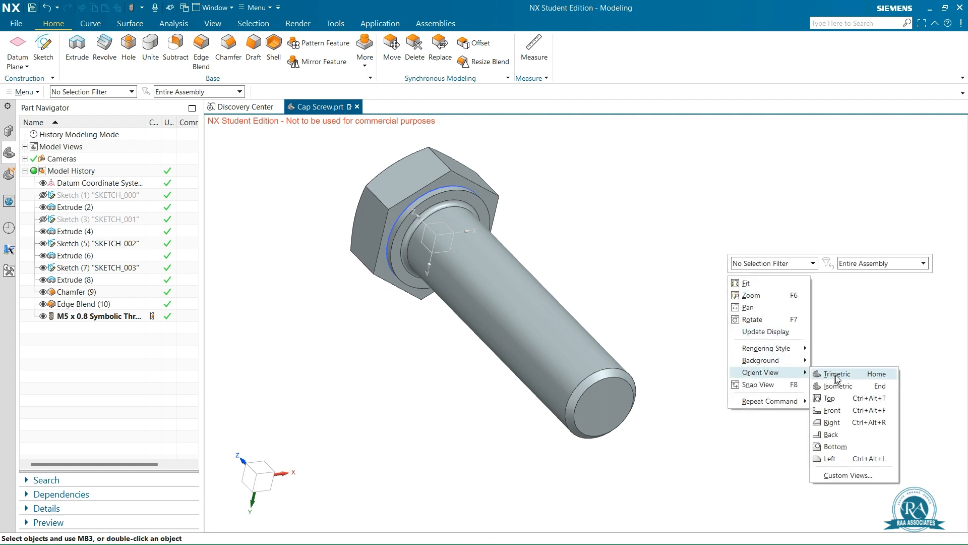
click(837, 379)
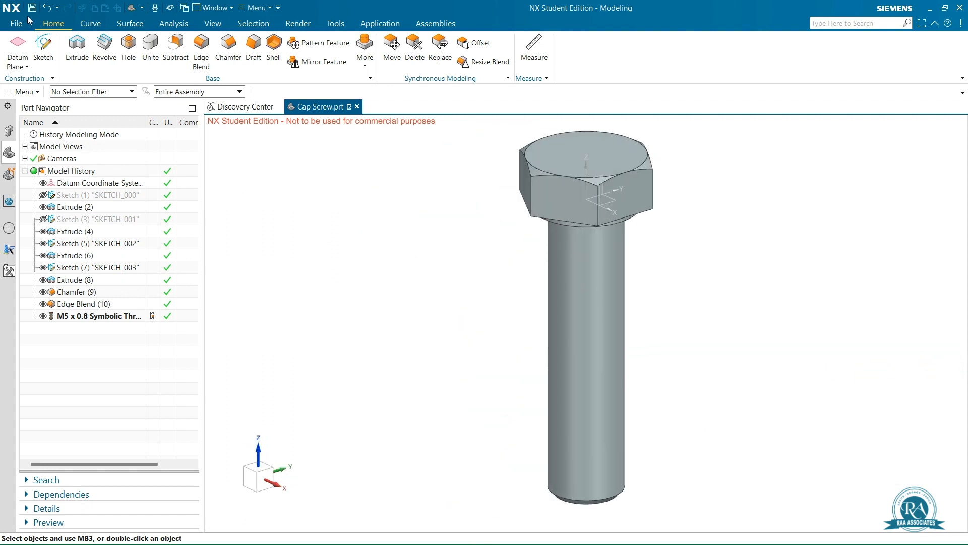
click(32, 8)
click(20, 24)
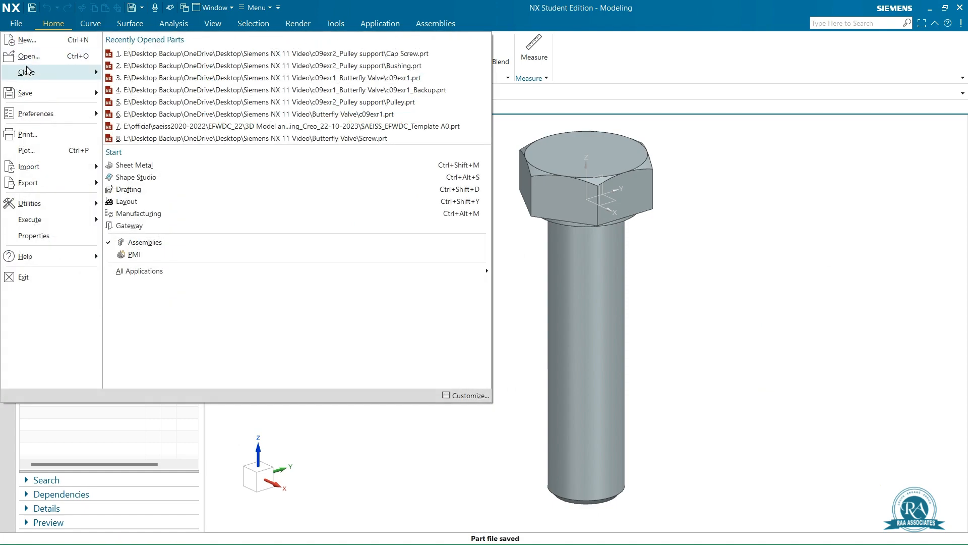
mouse_move(26, 71)
click(136, 69)
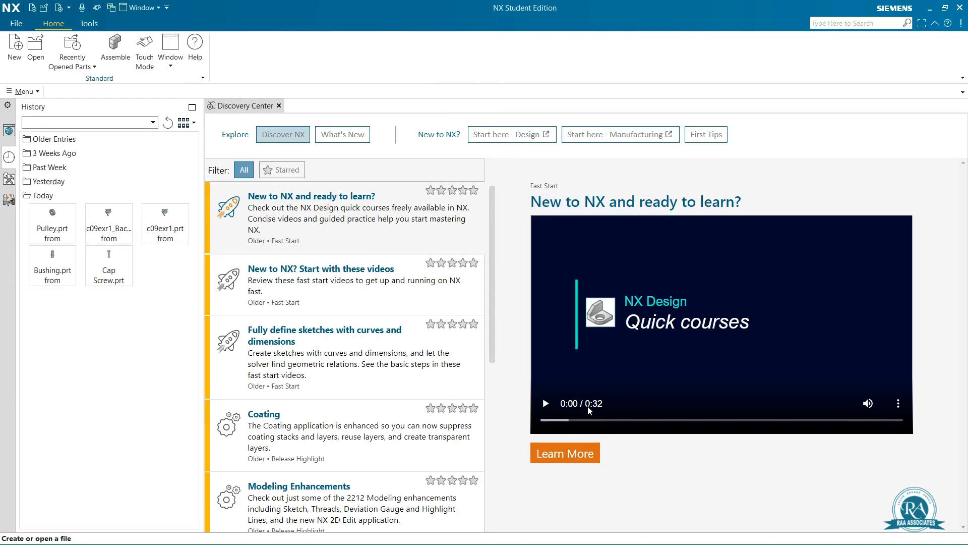